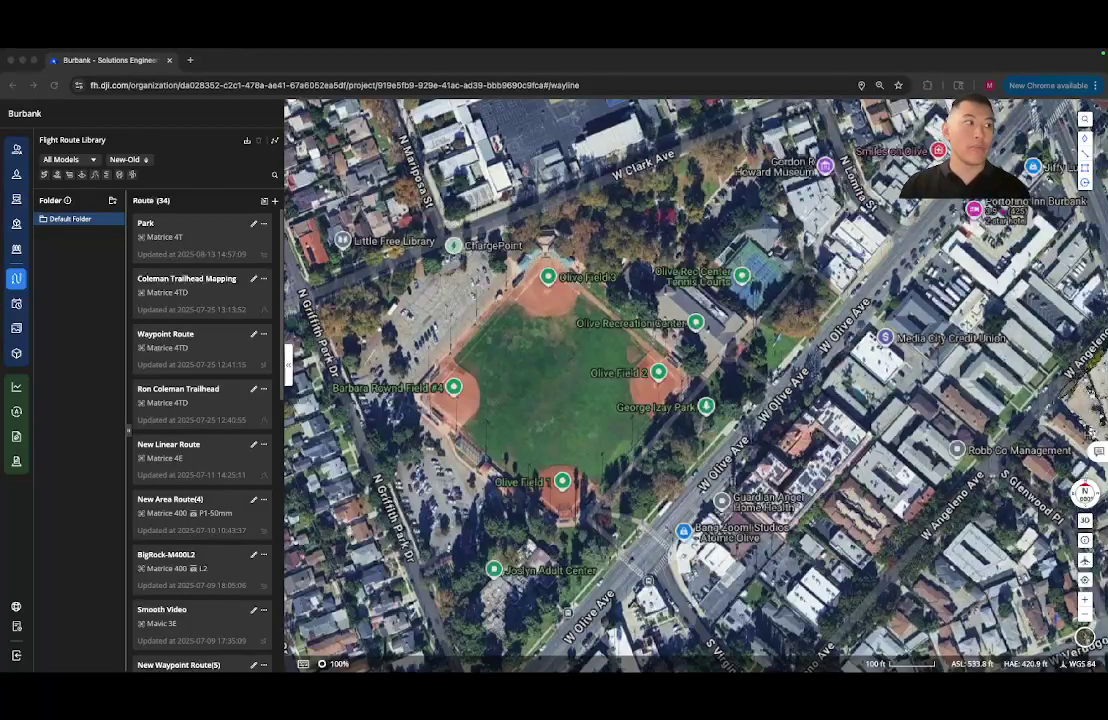
Create a mapping Area Route for the Matrice 4 Enterprise Series, model Matrice 4T, named Baseball Park
left_click(16, 278)
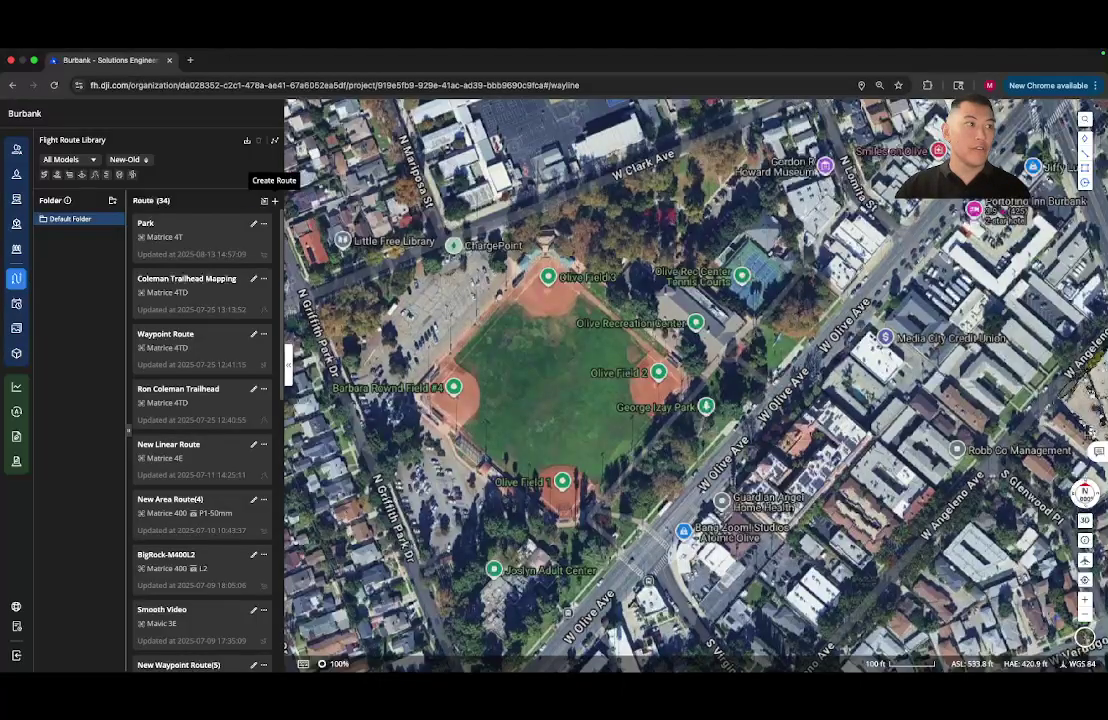
left_click(275, 201)
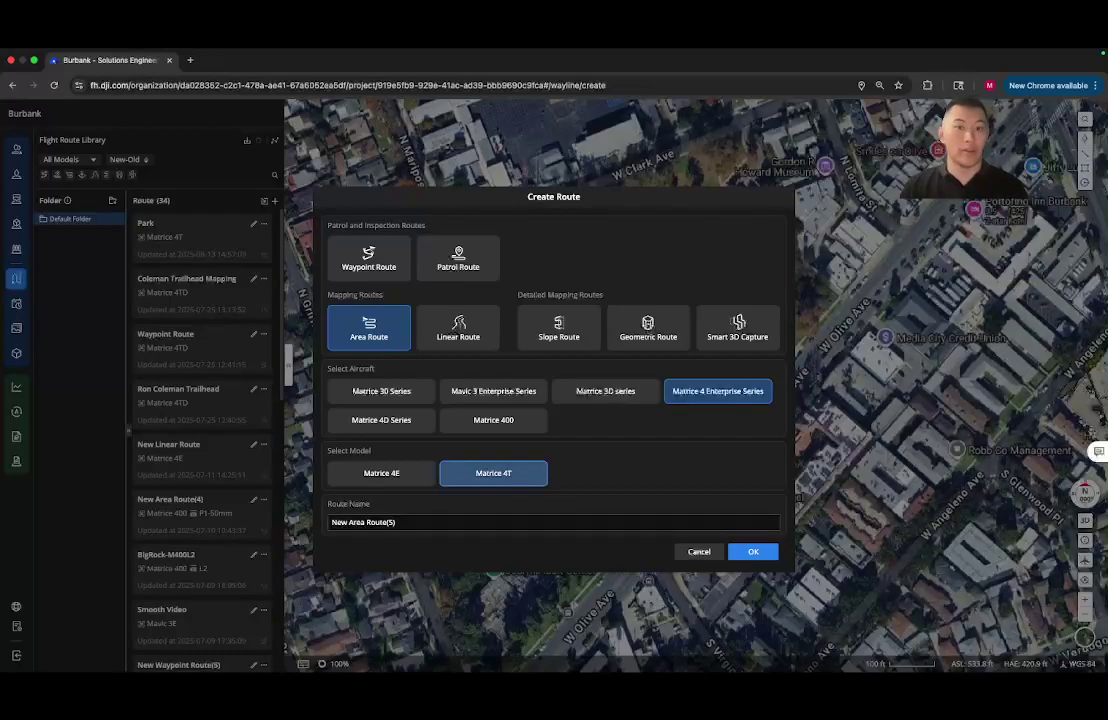
left_click(360, 522)
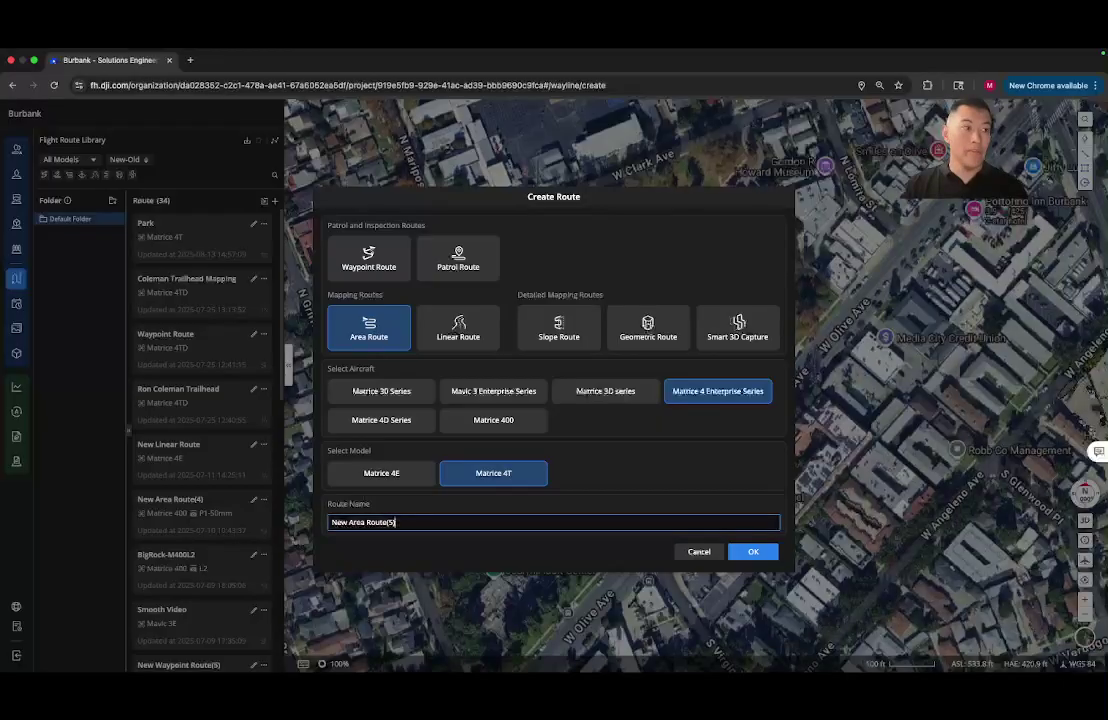
key("ctrl+a")
type("Base")
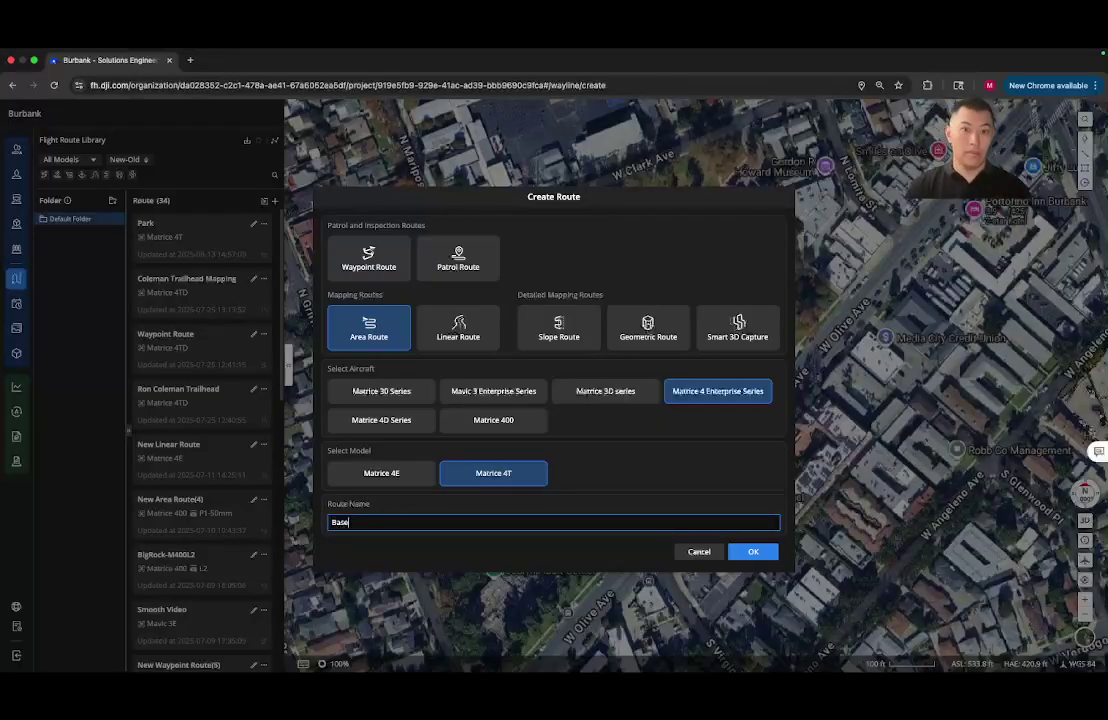
type("Bas")
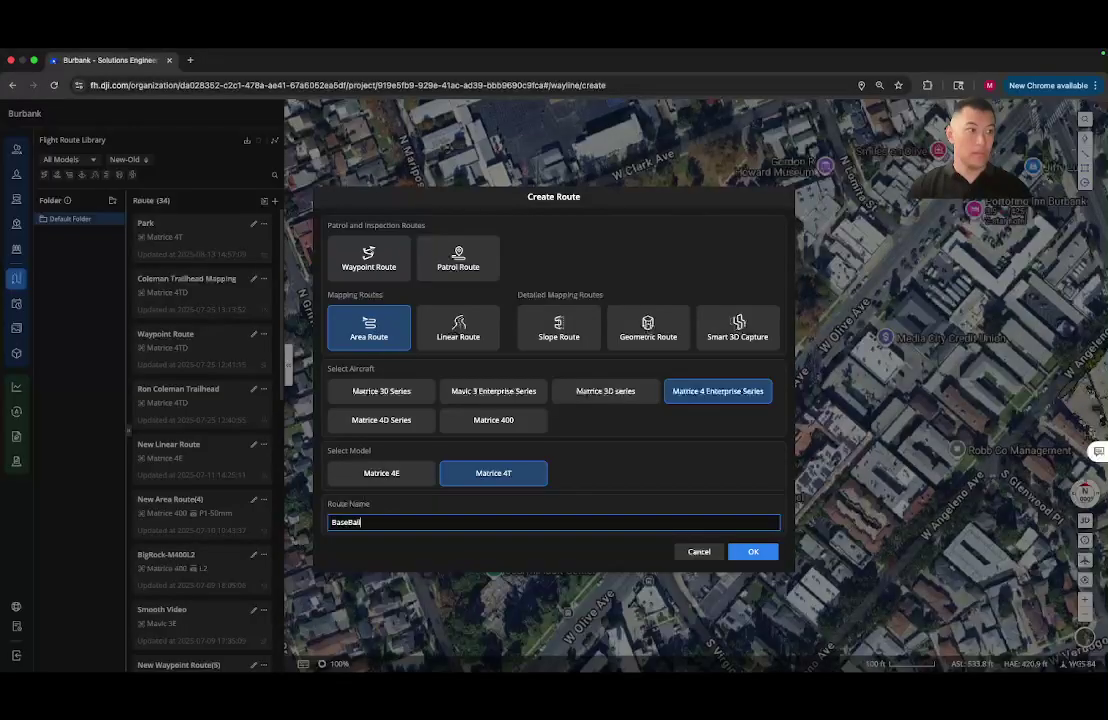
key("BackSpace")
key("BackSpace")
type("all Park")
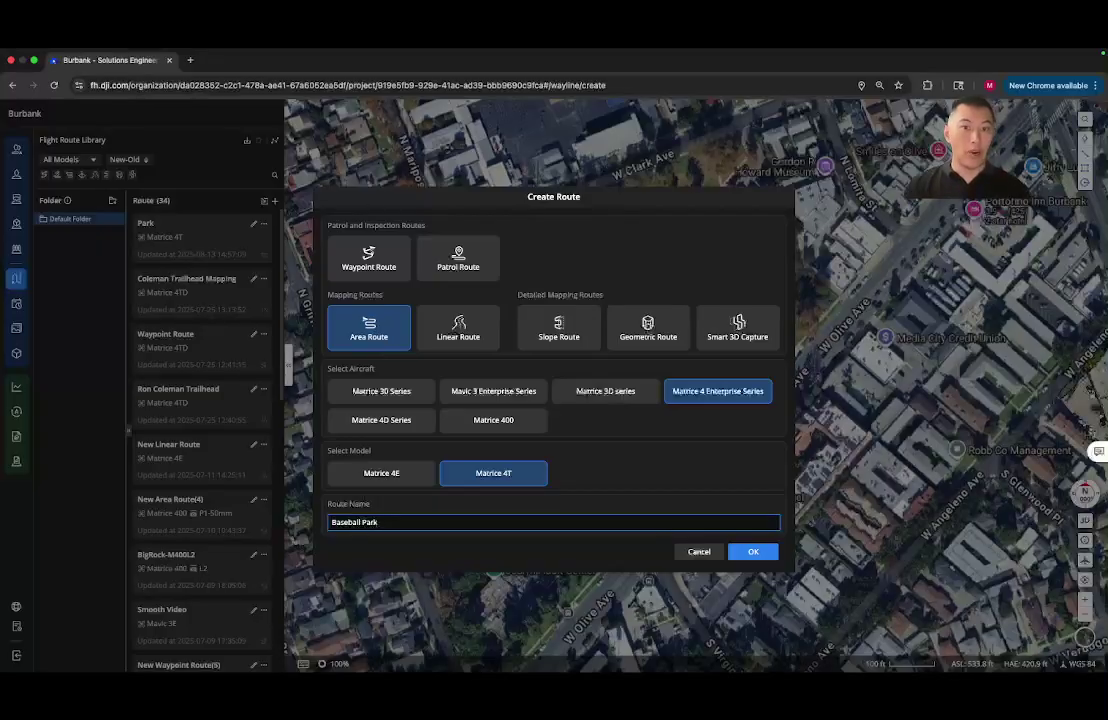
key("Return")
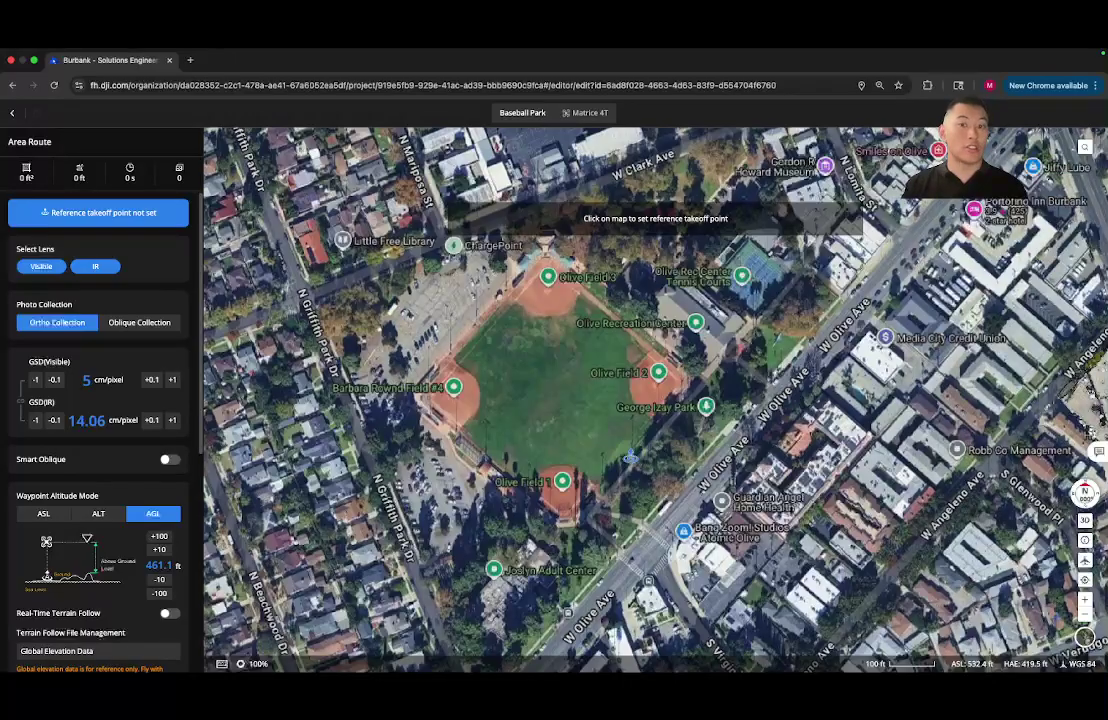
Place the reference takeoff point in the parking lot beside Field #4 and outline a four-corner mapping area of about 4.8 acres around the ball fields
scroll(452, 360, "up", 3)
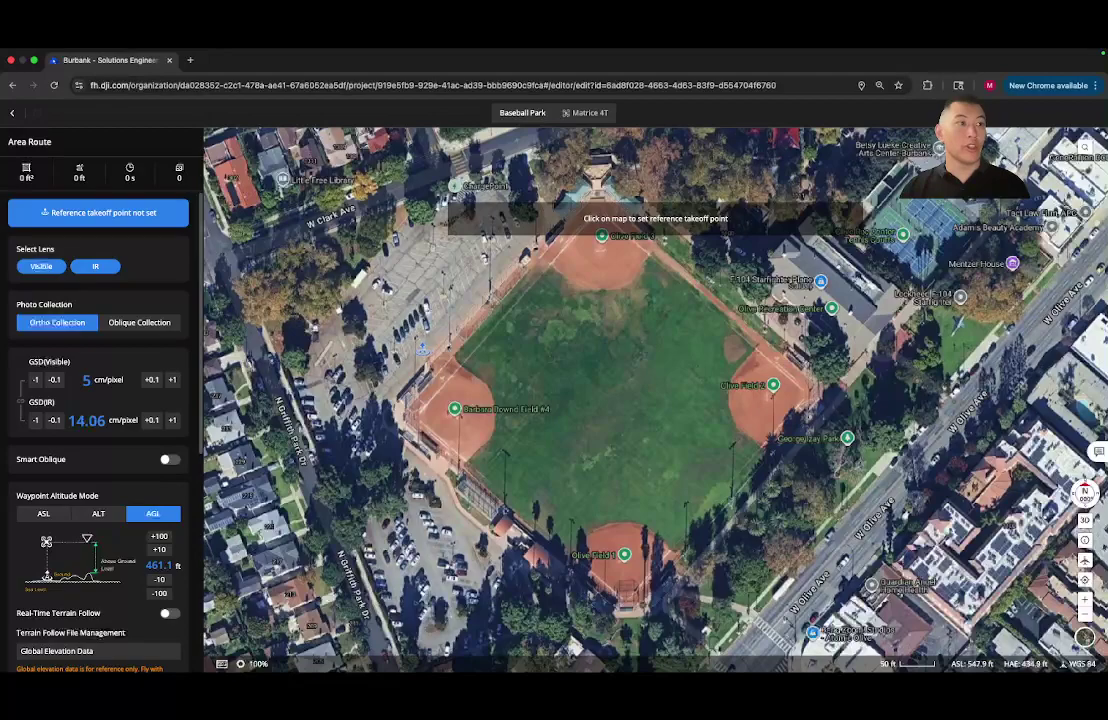
left_click(422, 348)
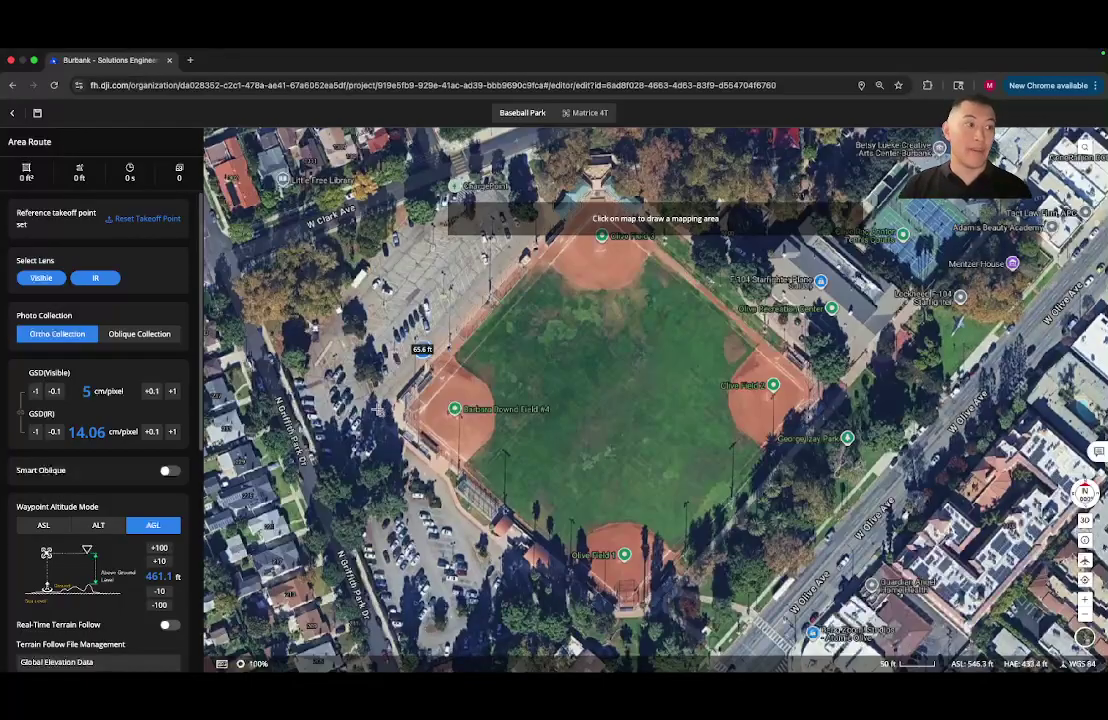
left_click(376, 409)
left_click(628, 622)
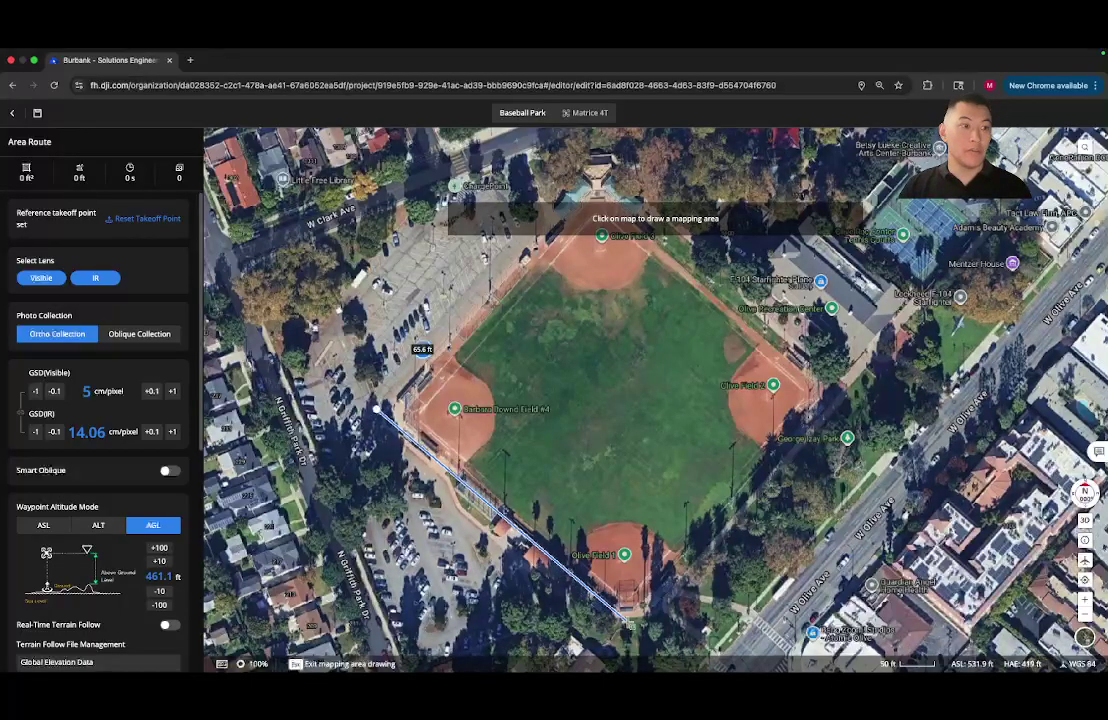
left_click(846, 382)
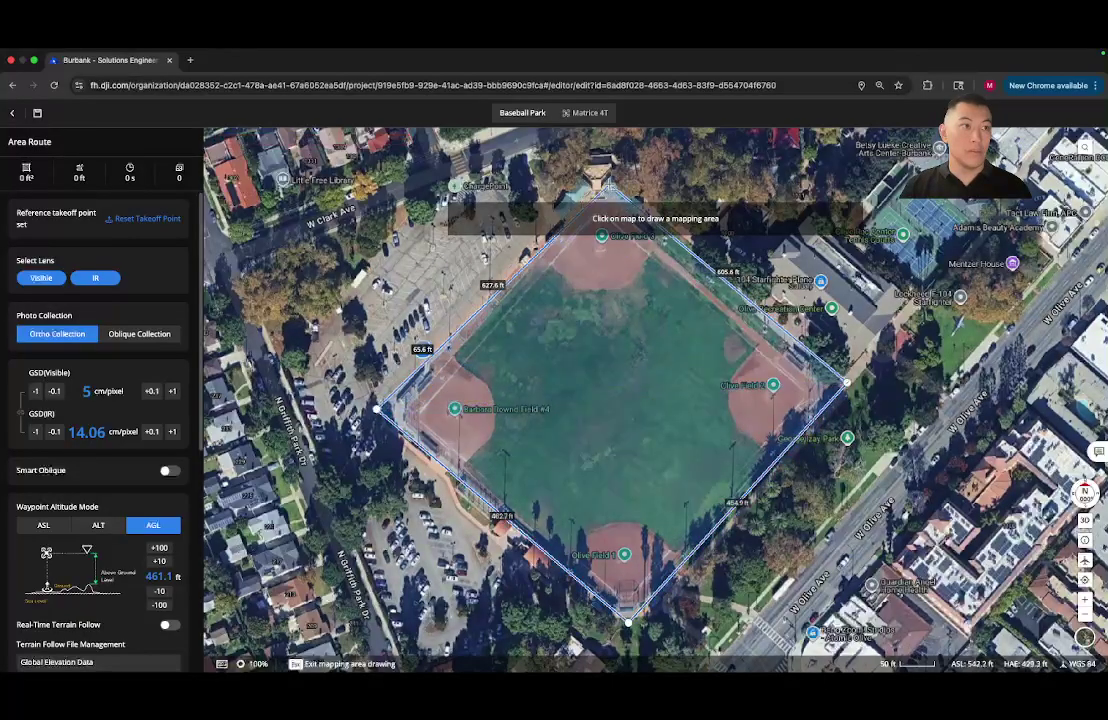
left_click(596, 171)
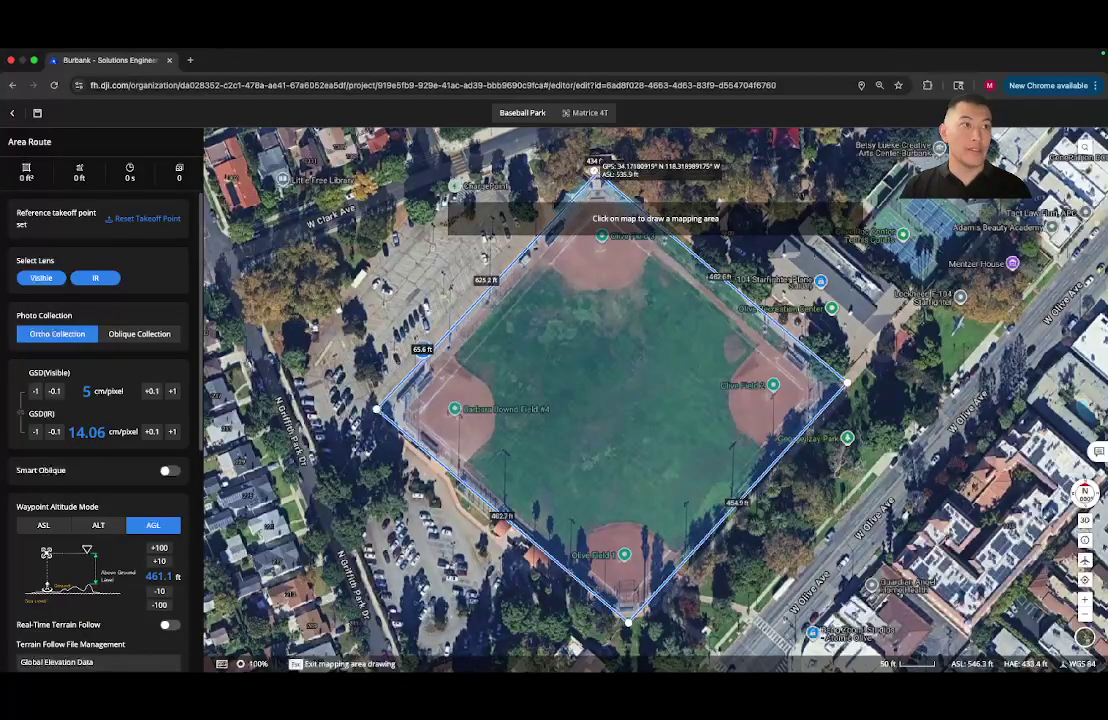
right_click(596, 171)
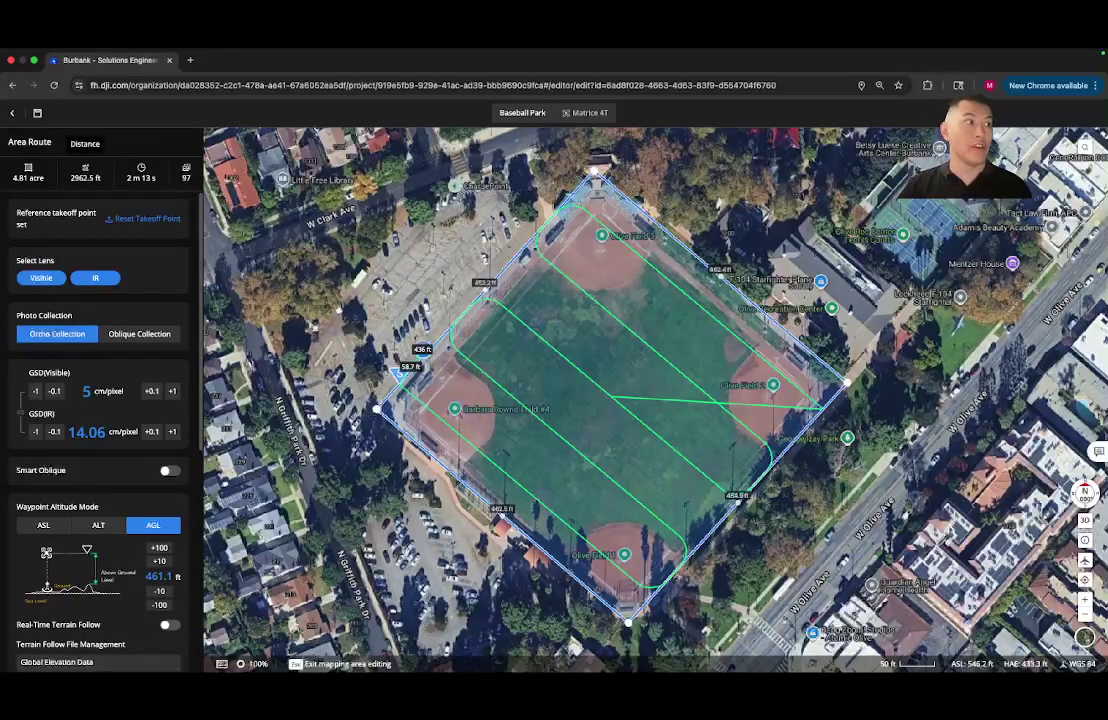
Turn off the IR lens so only Visible is used, and set the photo collection to Oblique Collection
mouse_move(60, 218)
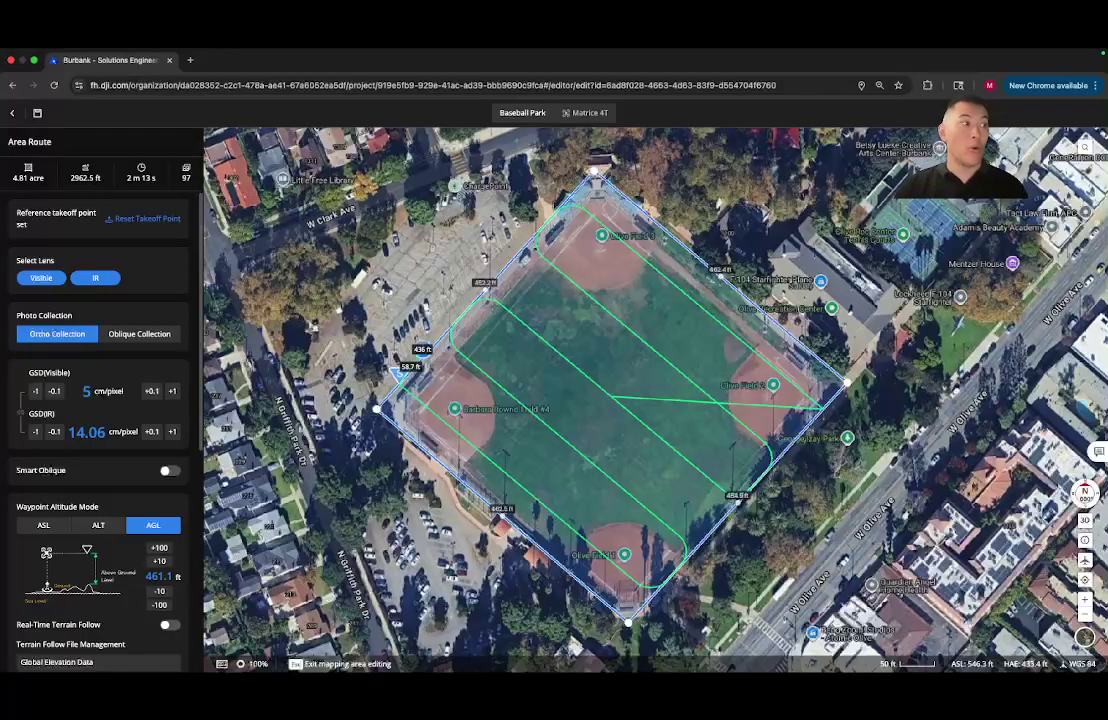
left_click(95, 277)
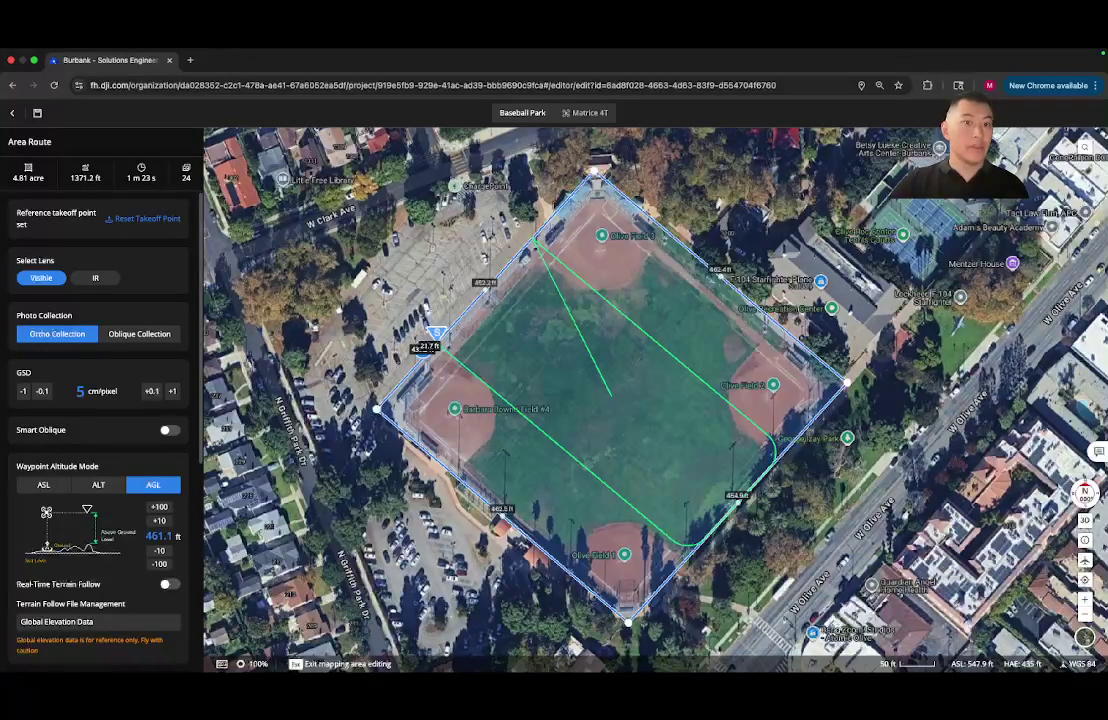
scroll(100, 400, "down", 1)
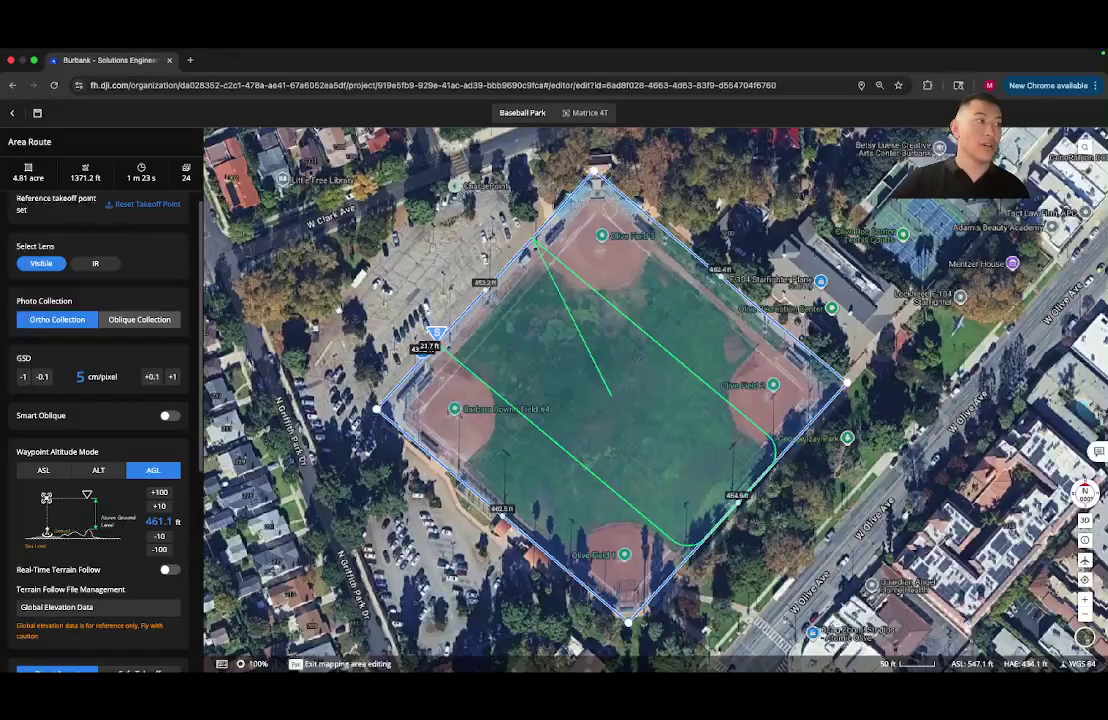
left_click(139, 319)
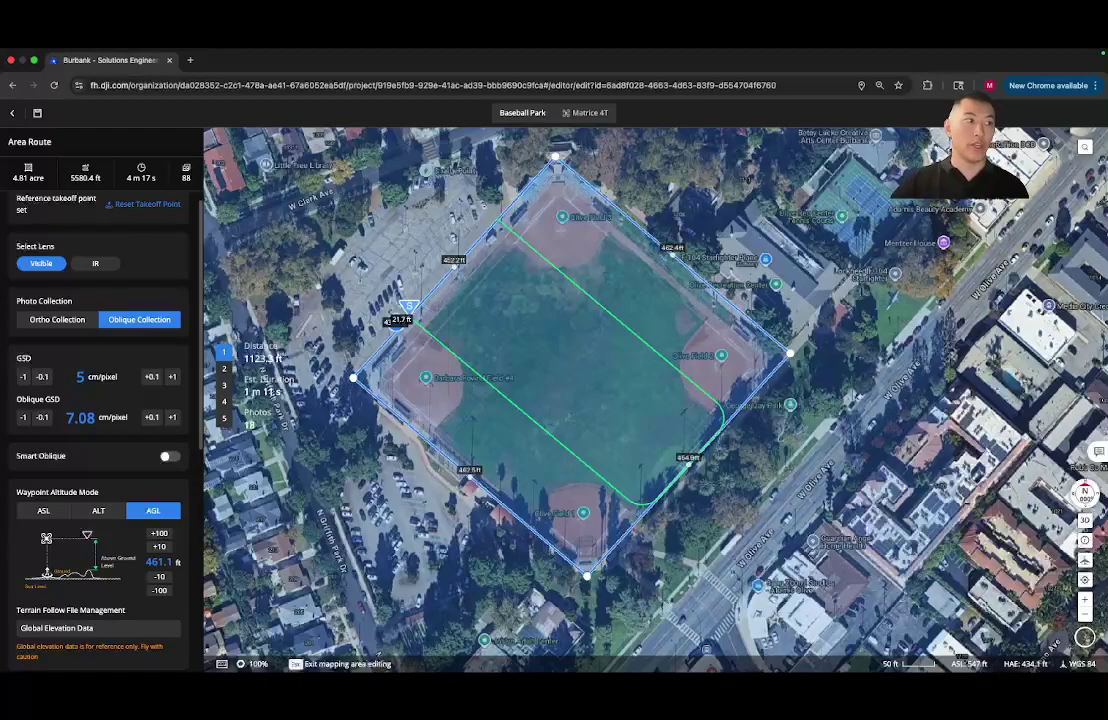
Examine oblique sub-routes 2 to 5 one after another on the map
left_click(224, 369)
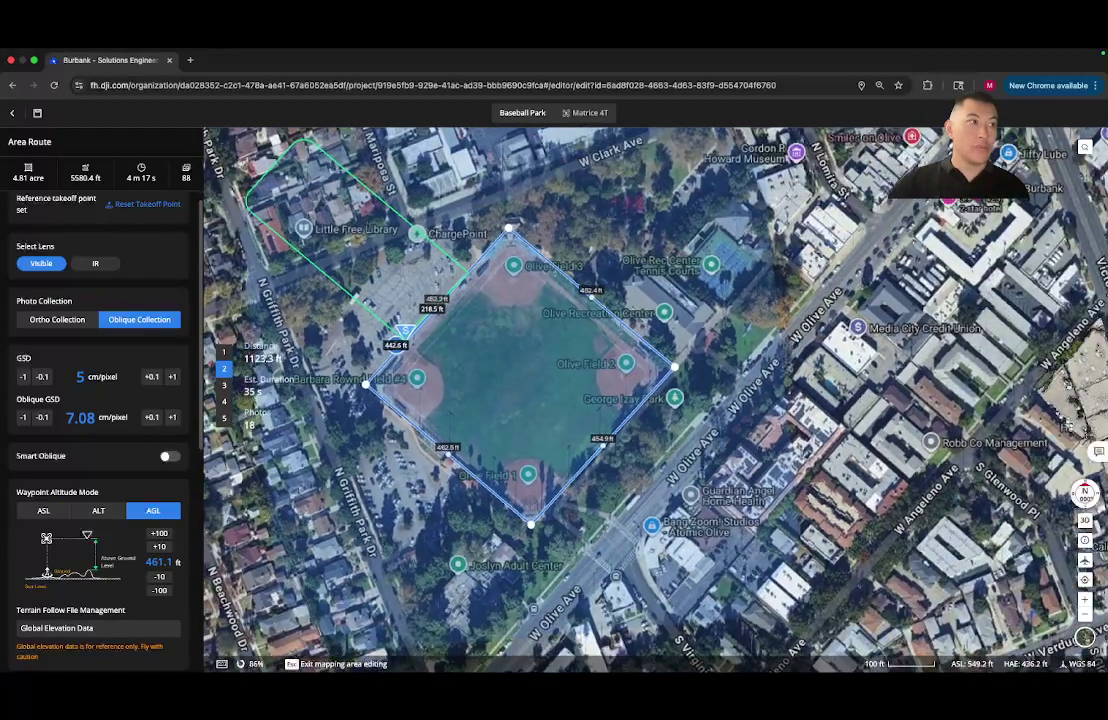
left_click(224, 385)
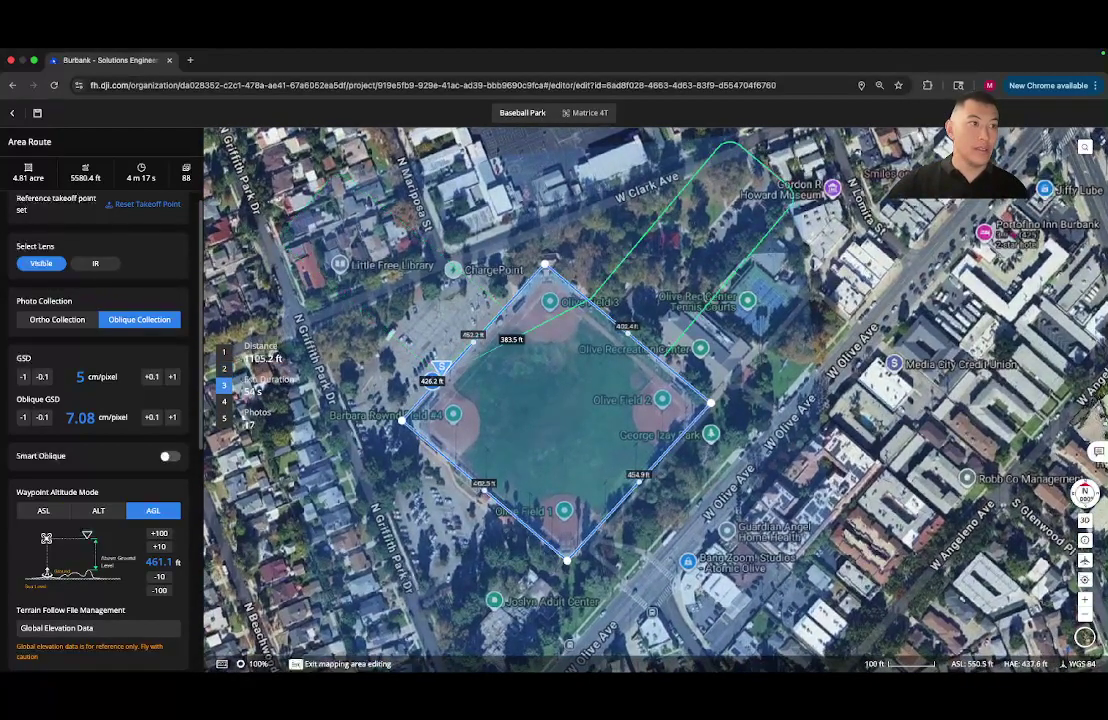
left_click(224, 401)
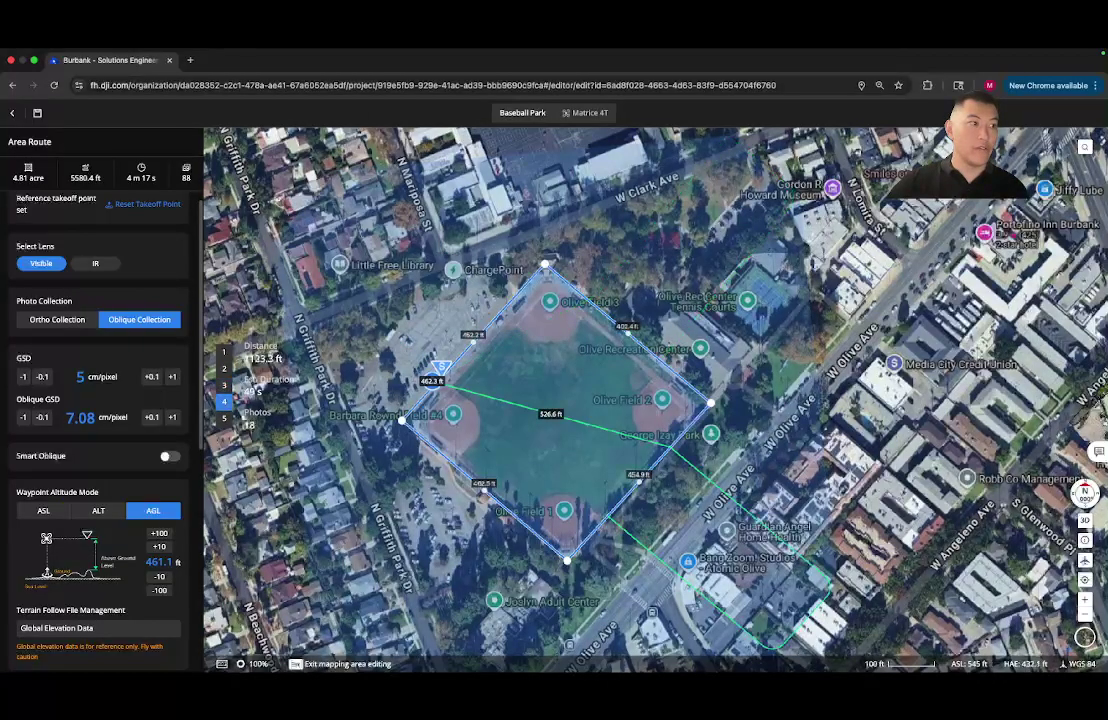
left_click(224, 417)
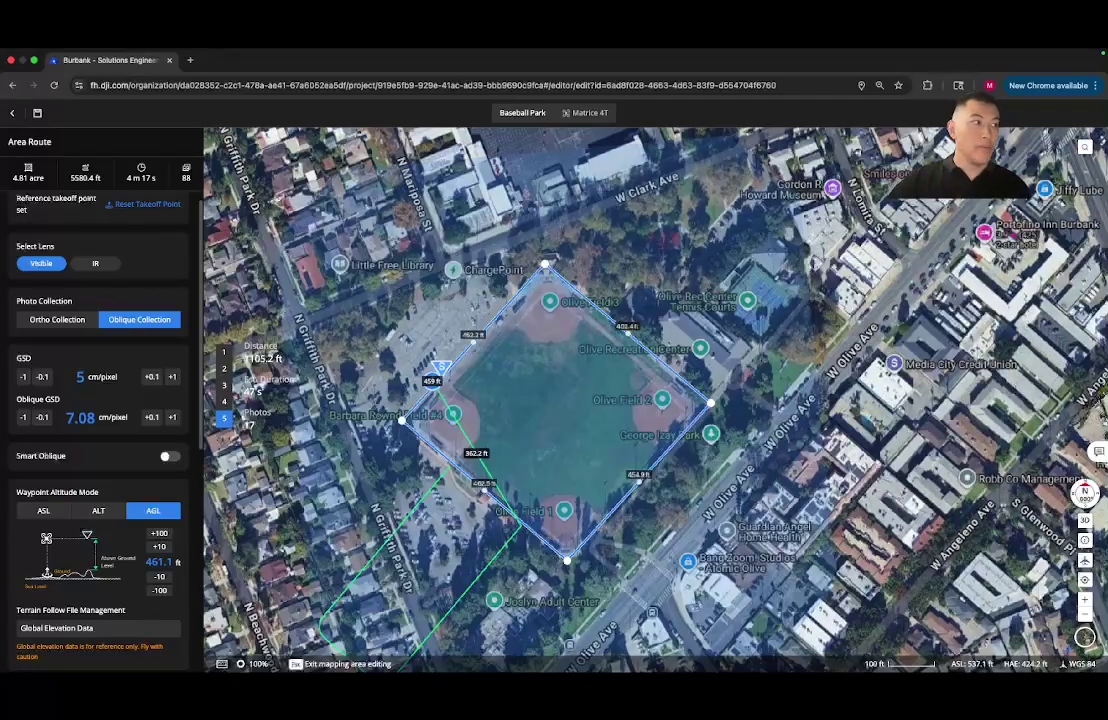
Set the AGL waypoint altitude to 200 ft
mouse_move(23, 358)
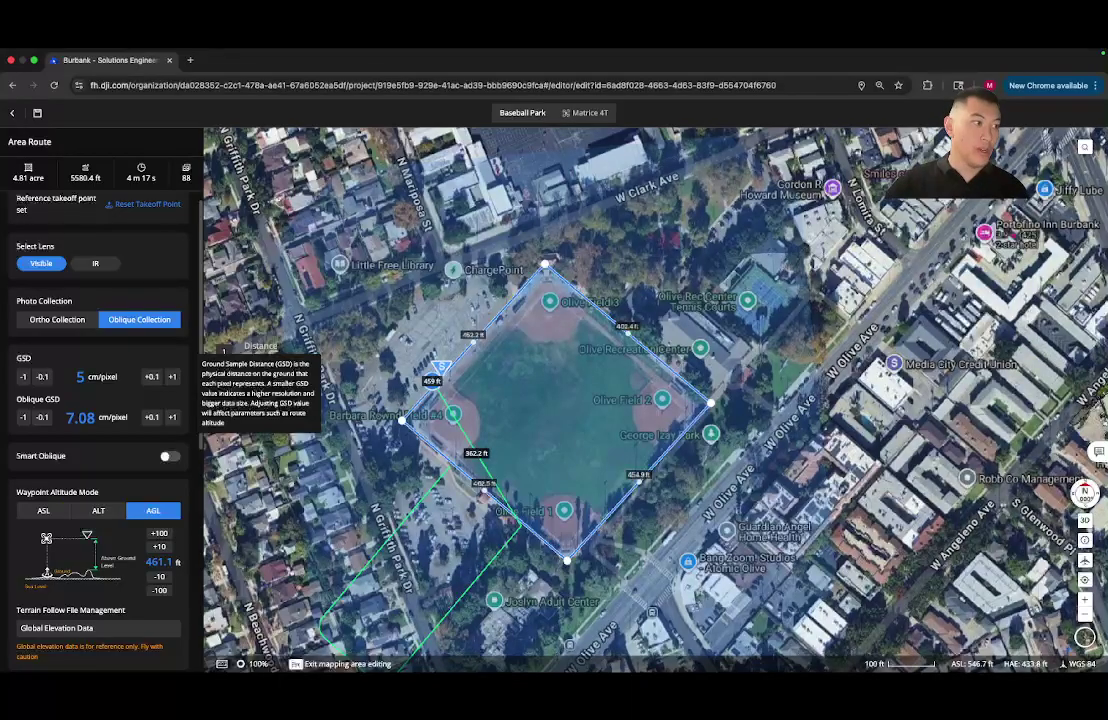
left_click(159, 562)
type("200")
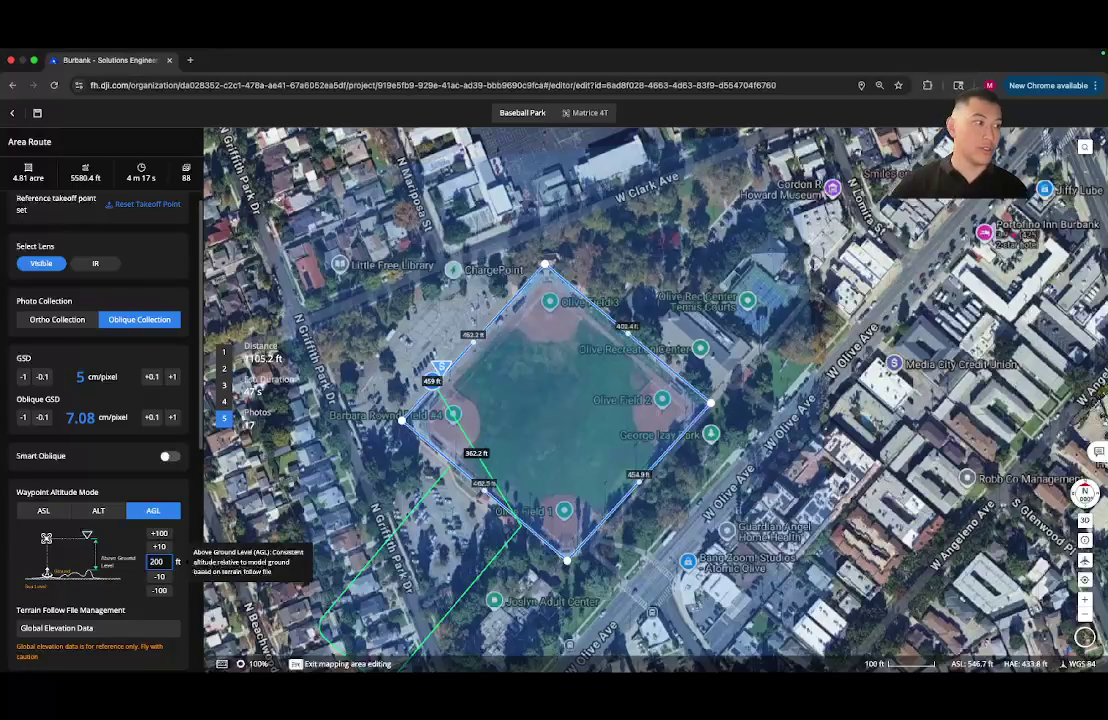
key("Return")
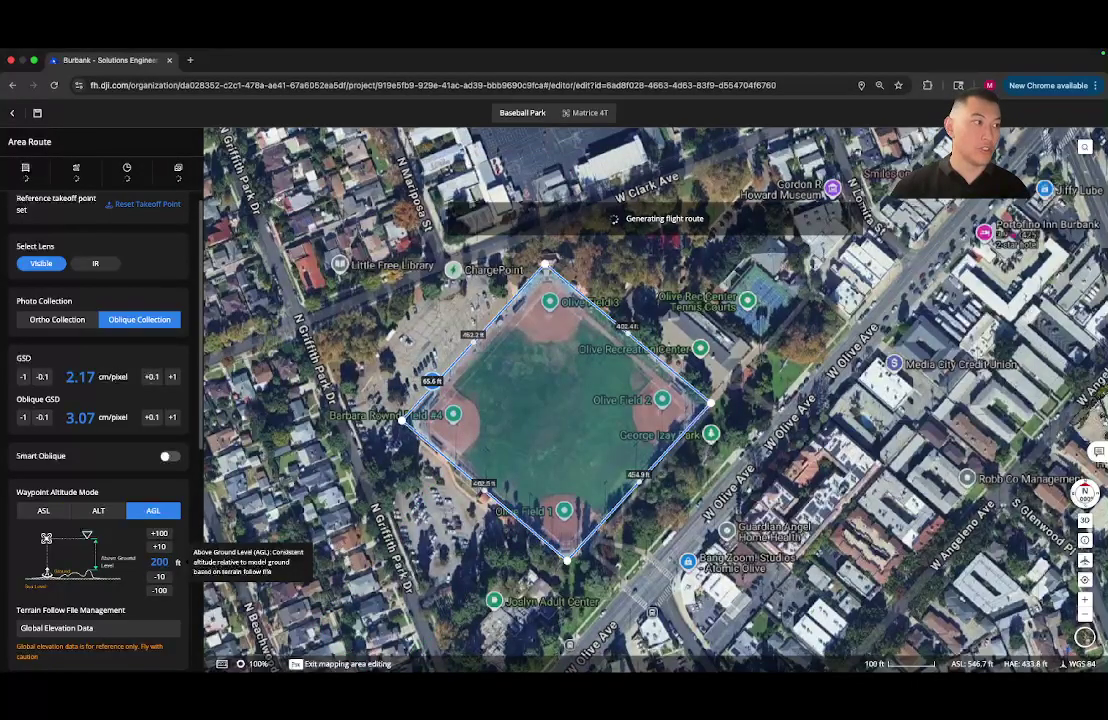
Raise the GSD to 2.27 cm/pixel, try 3.27 cm/pixel, and return it to 2.27 cm/pixel
mouse_move(182, 370)
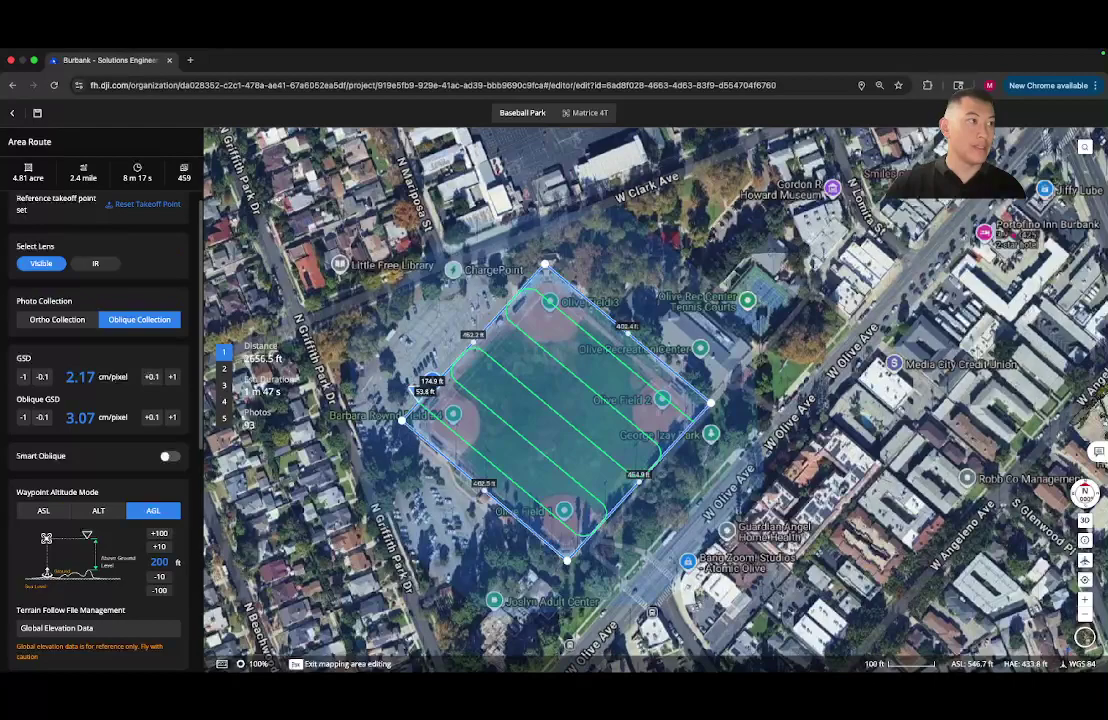
left_click(151, 376)
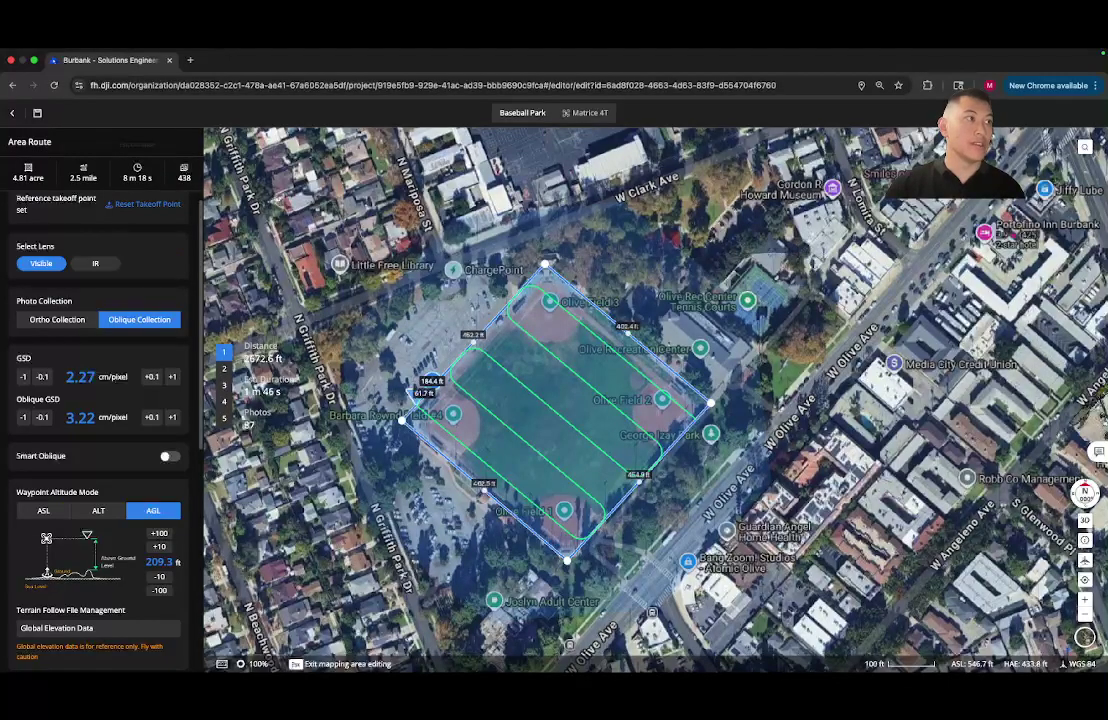
left_click(172, 376)
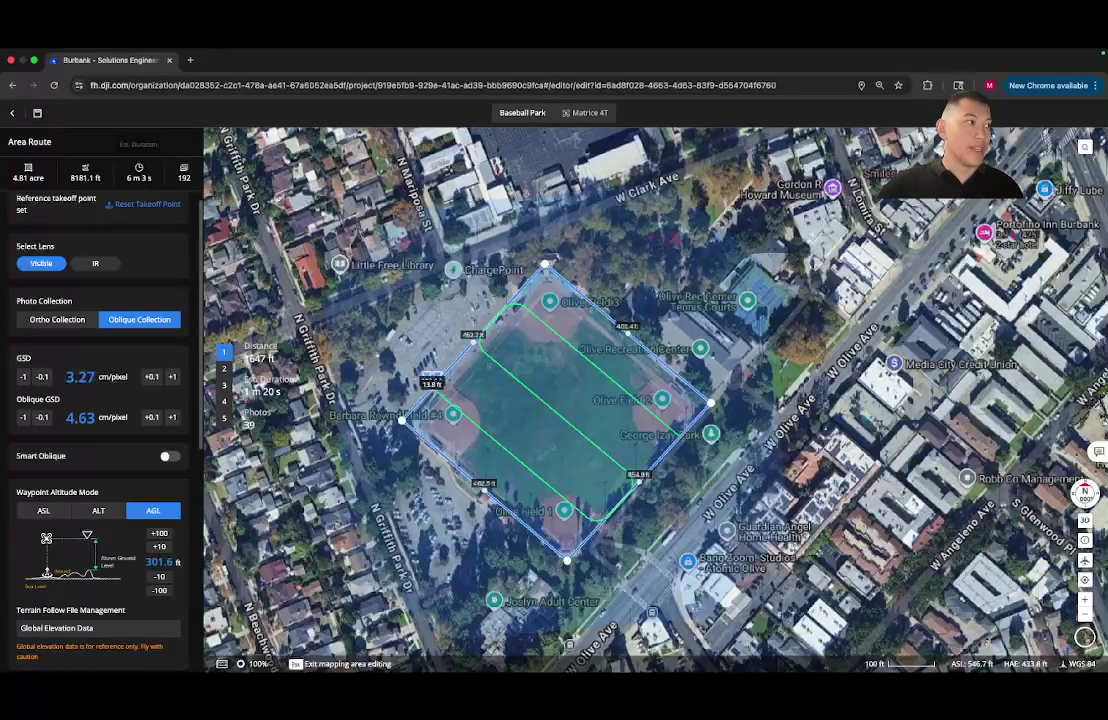
left_click(23, 376)
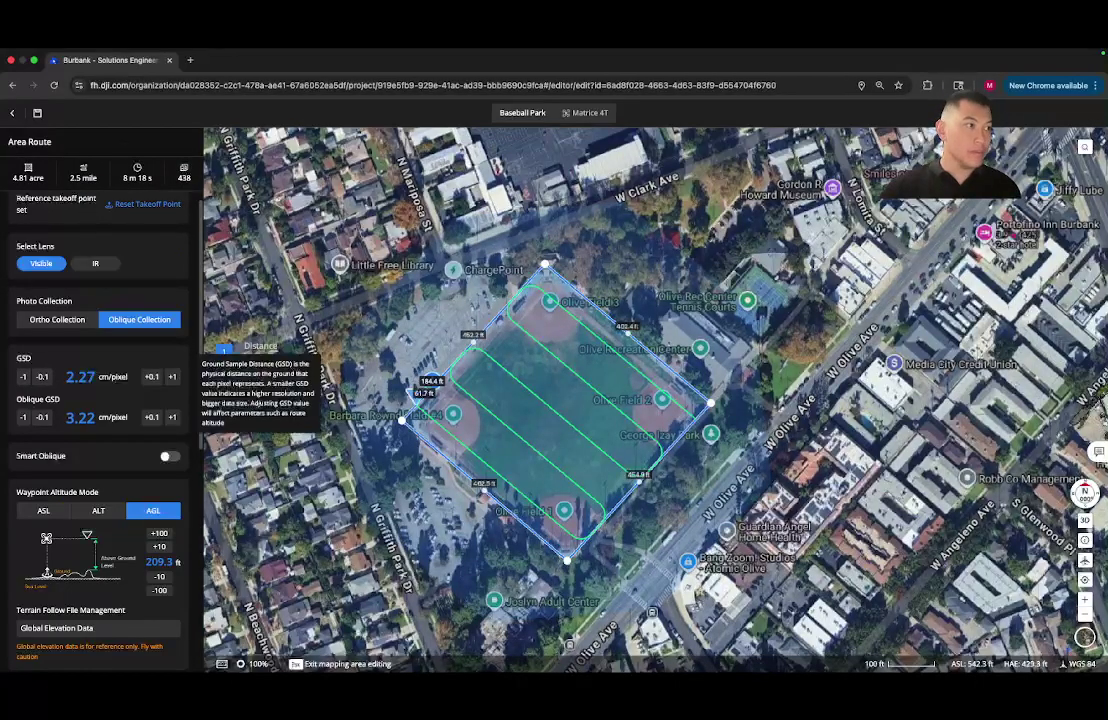
Enable Smart Oblique for the oblique collection and look over the regenerated flight path
scroll(100, 400, "down", 2)
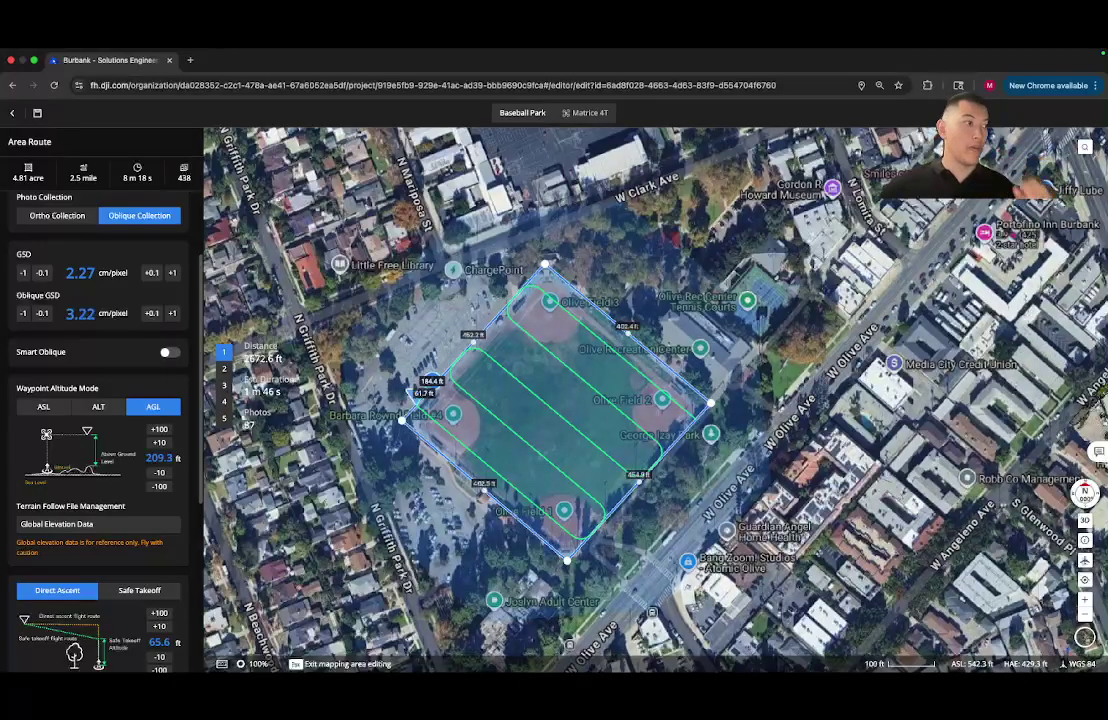
left_click(170, 352)
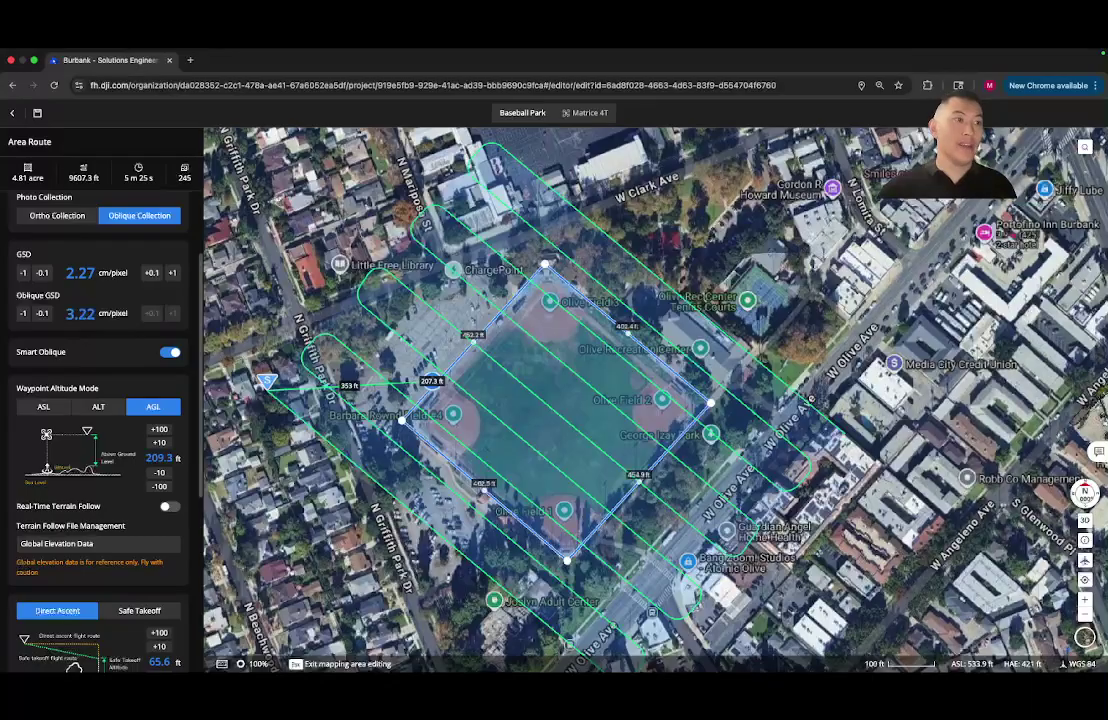
scroll(560, 390, "down", 2)
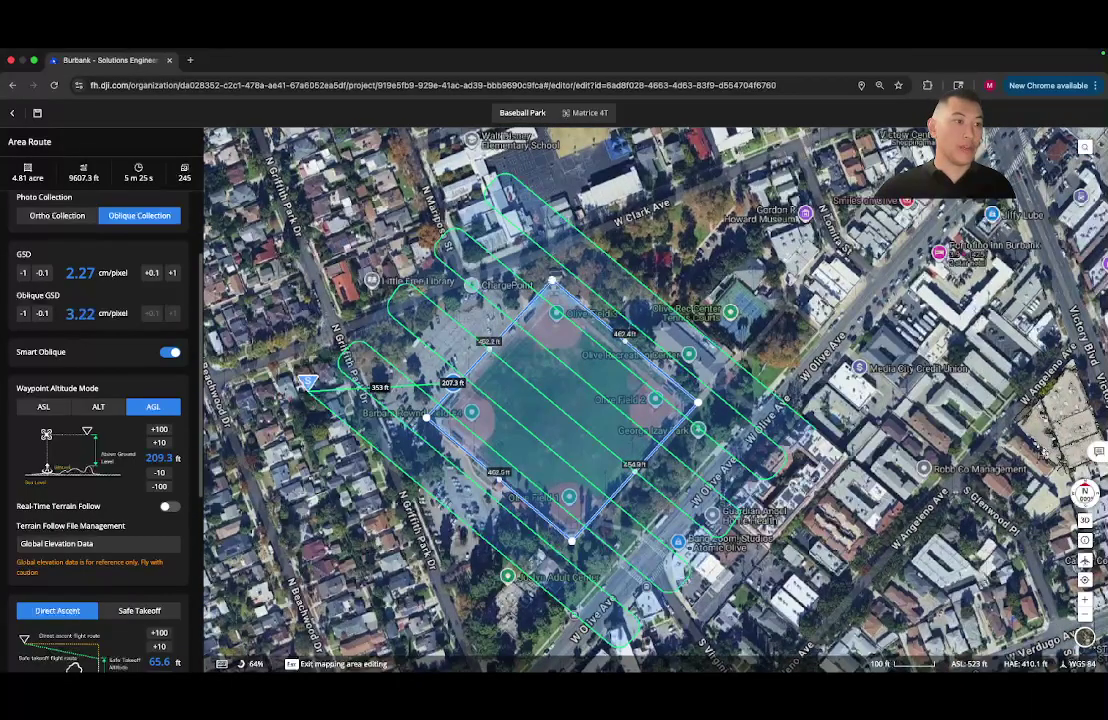
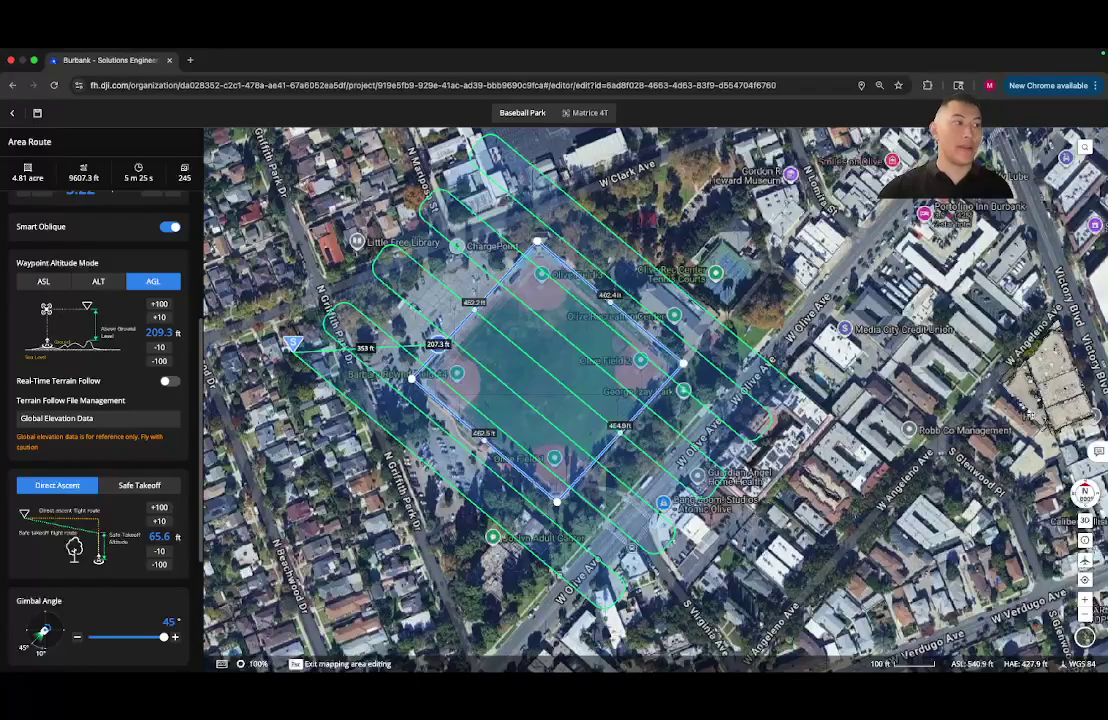
Try the ASL and ALT waypoint altitude modes, and return to AGL
left_click(43, 281)
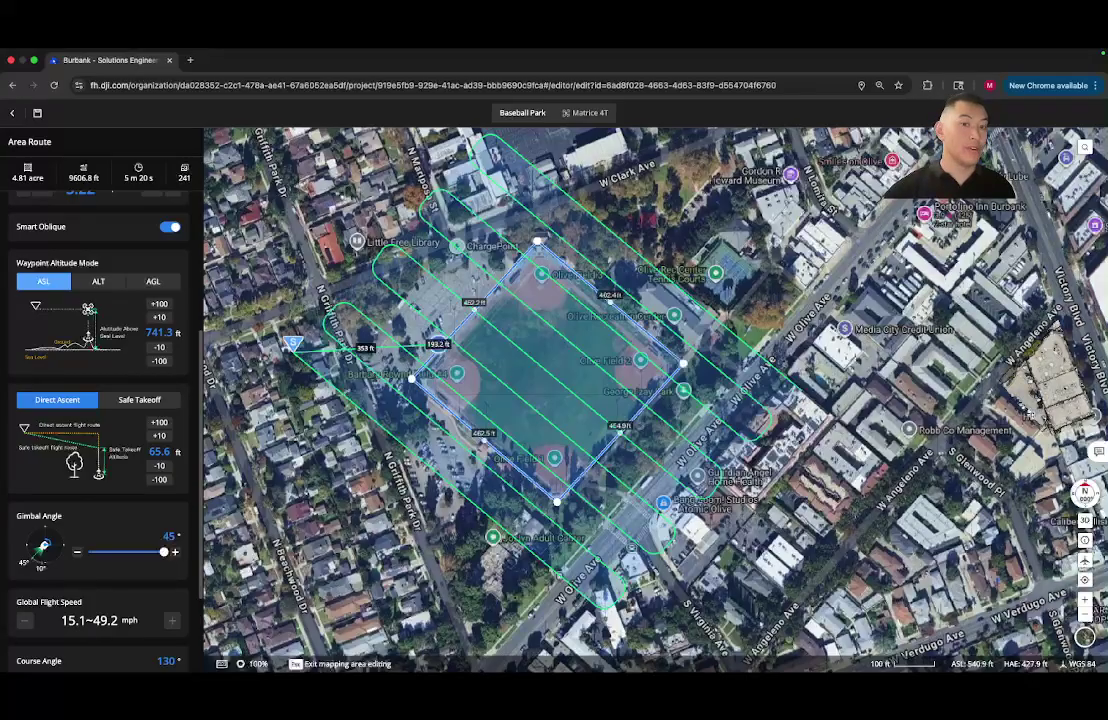
left_click(98, 281)
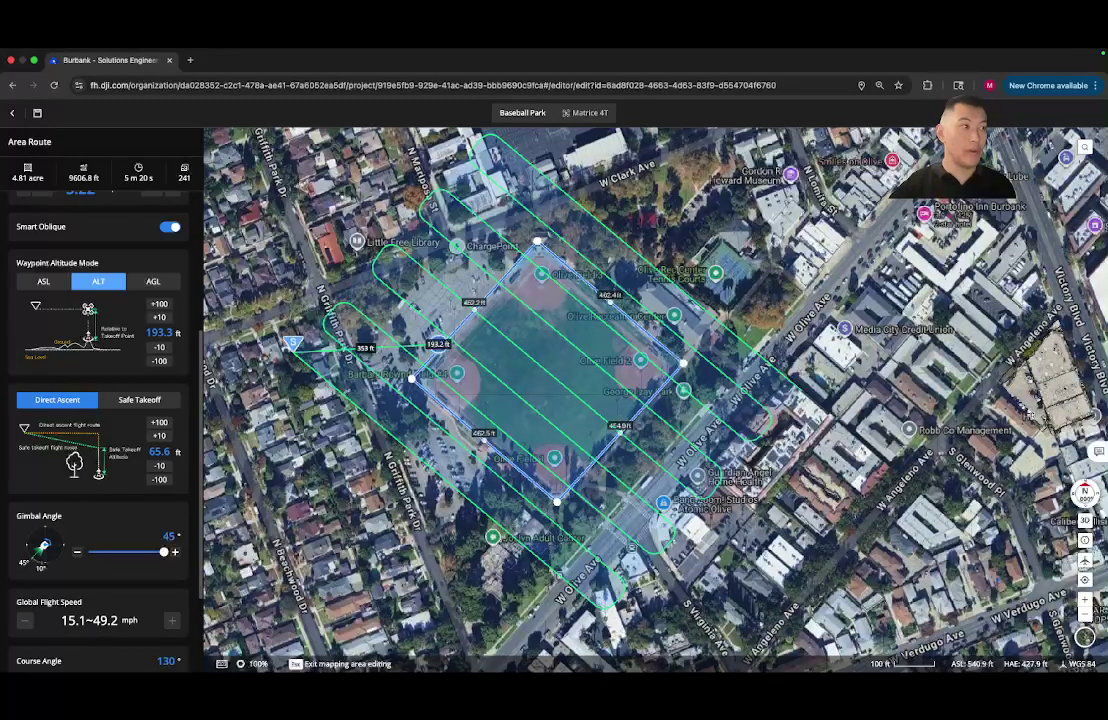
left_click(153, 281)
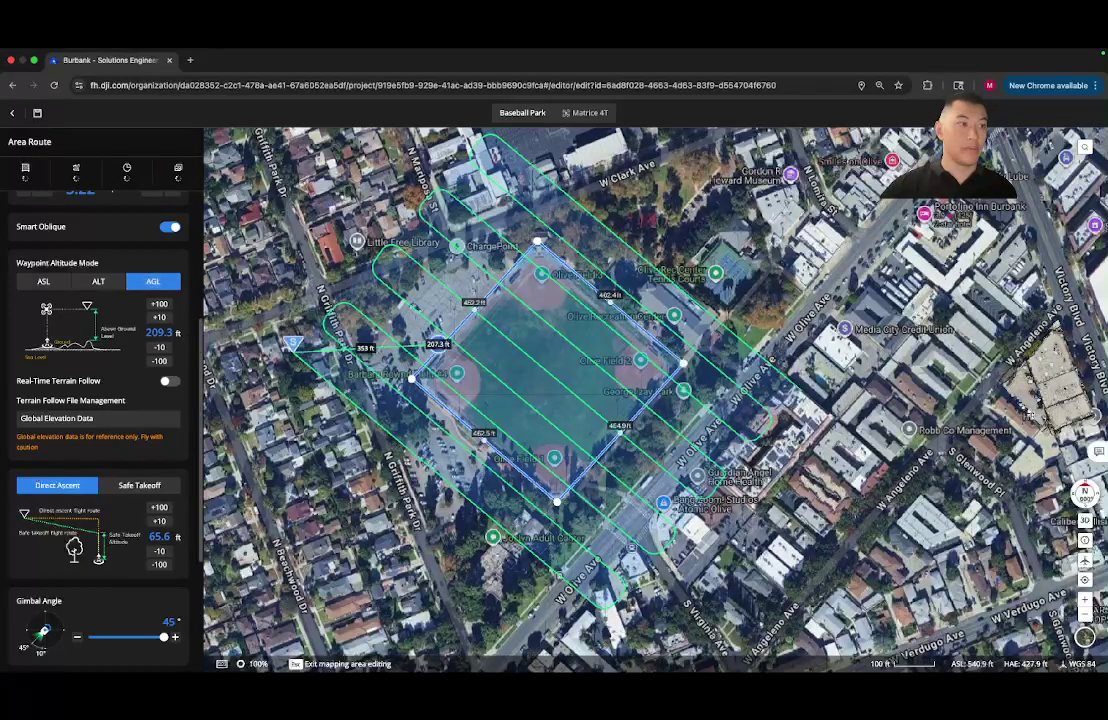
Try Real-Time Terrain Follow for the route, and turn it back off
mouse_move(168, 381)
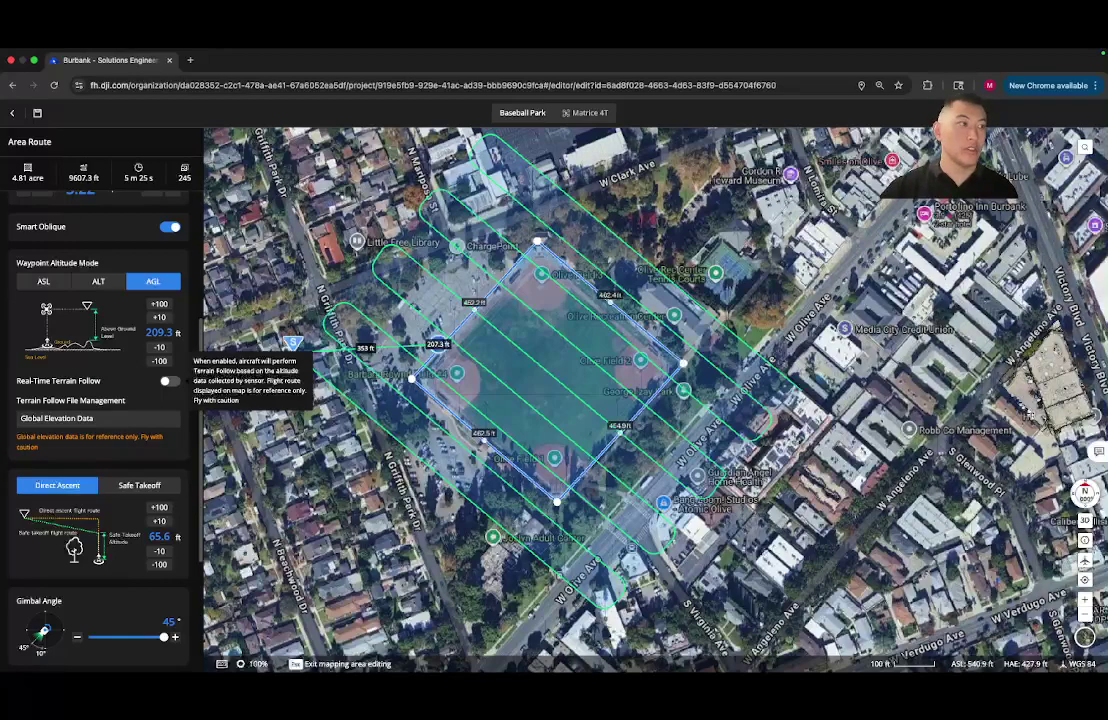
left_click(169, 381)
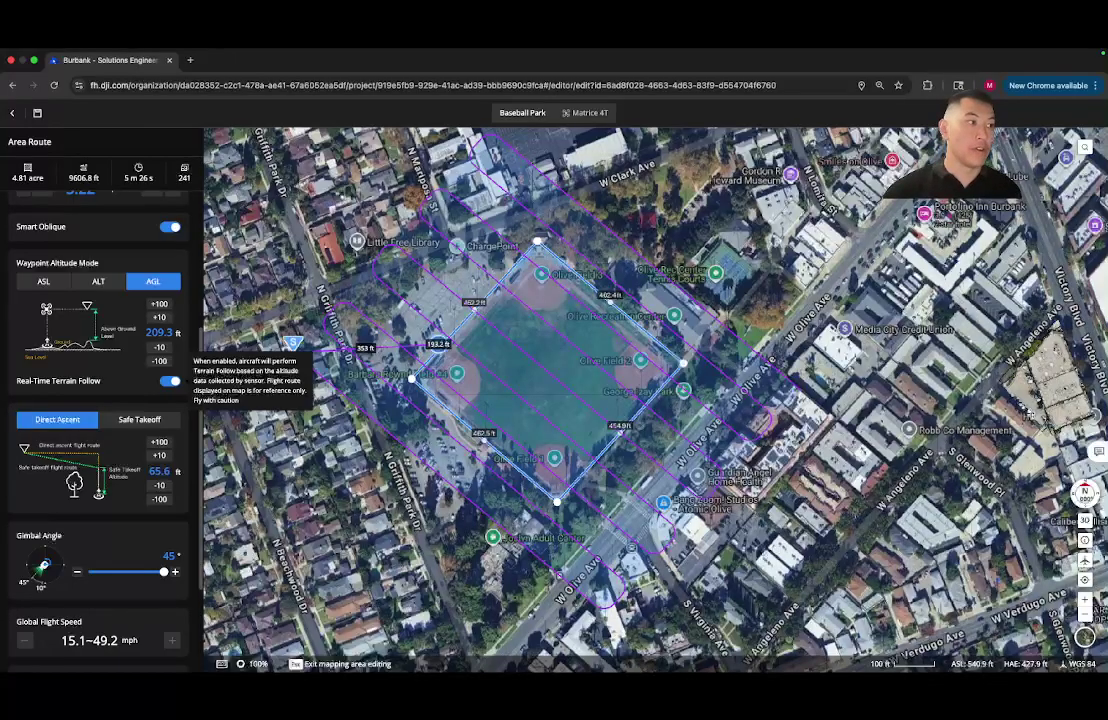
left_click(170, 380)
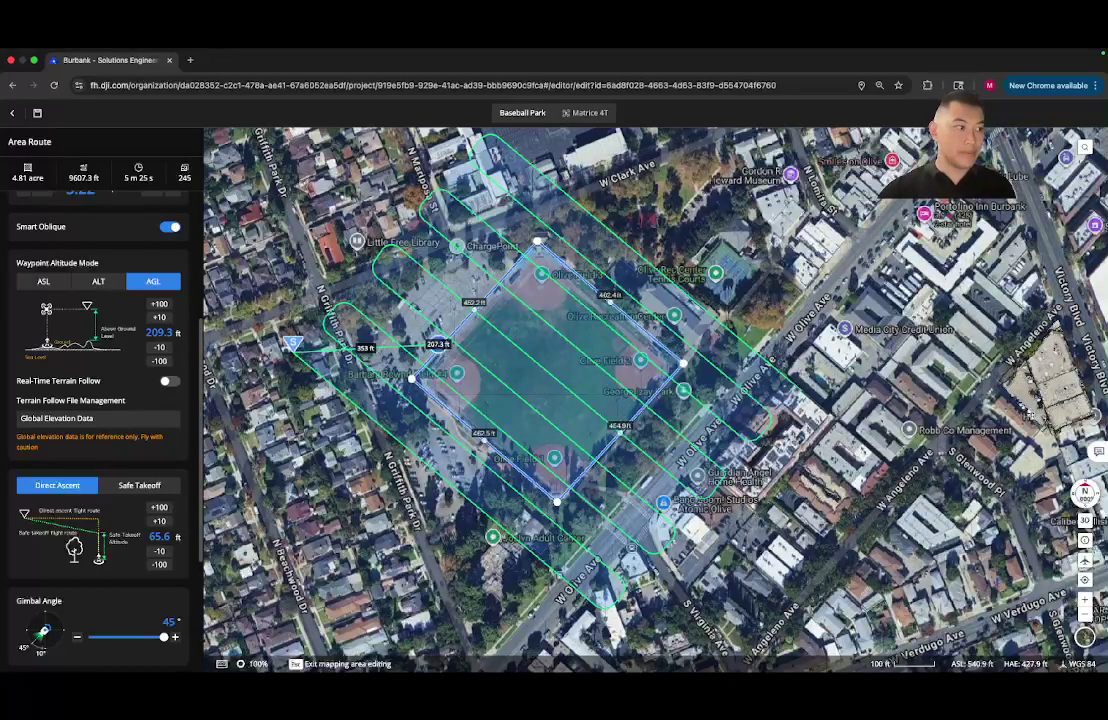
Set the route's course angle to 167° and review the completion actions, keeping Return to Home
scroll(98, 400, "down", 4)
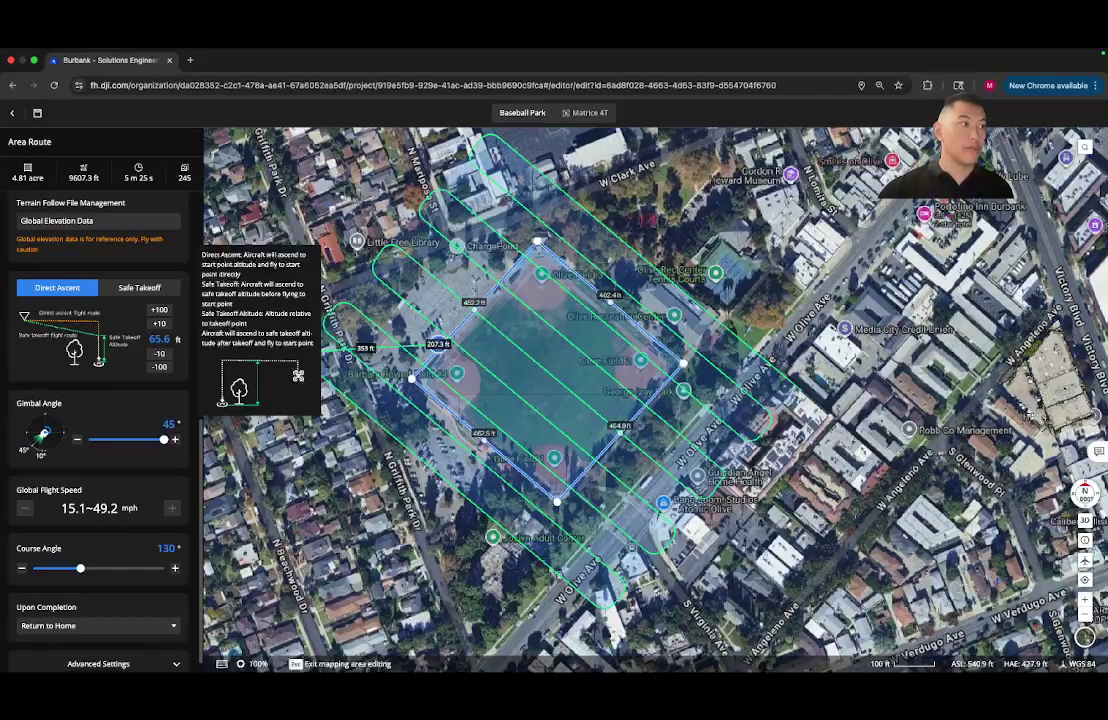
scroll(98, 400, "down", 1)
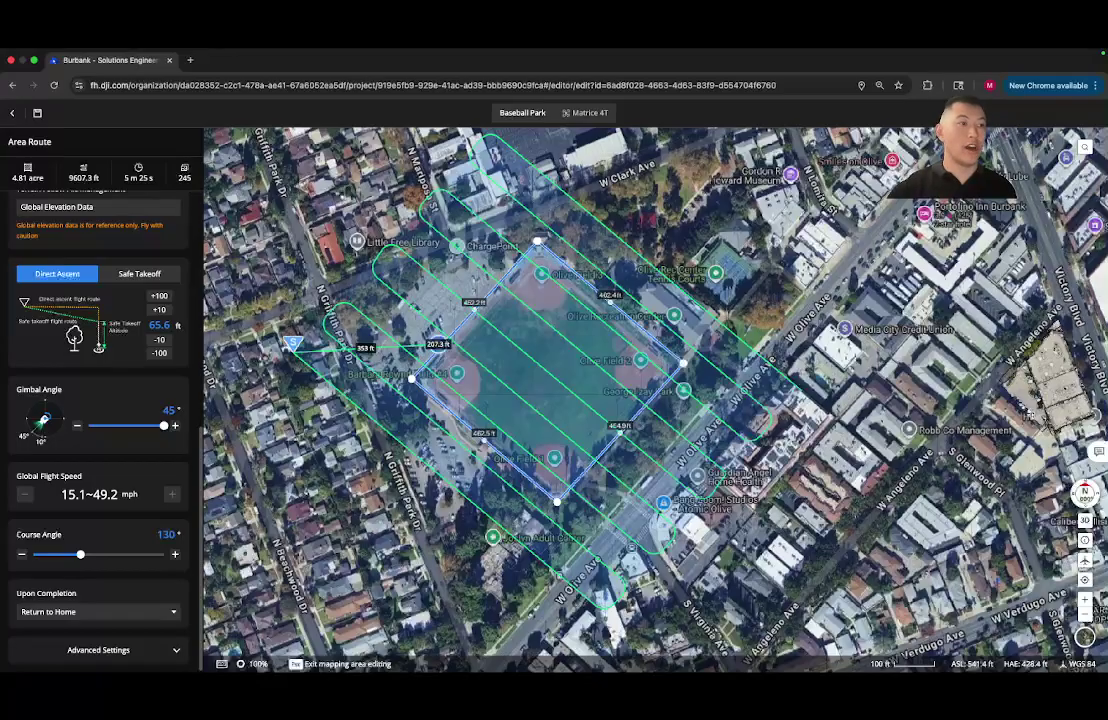
left_click_drag(80, 554, 93, 554)
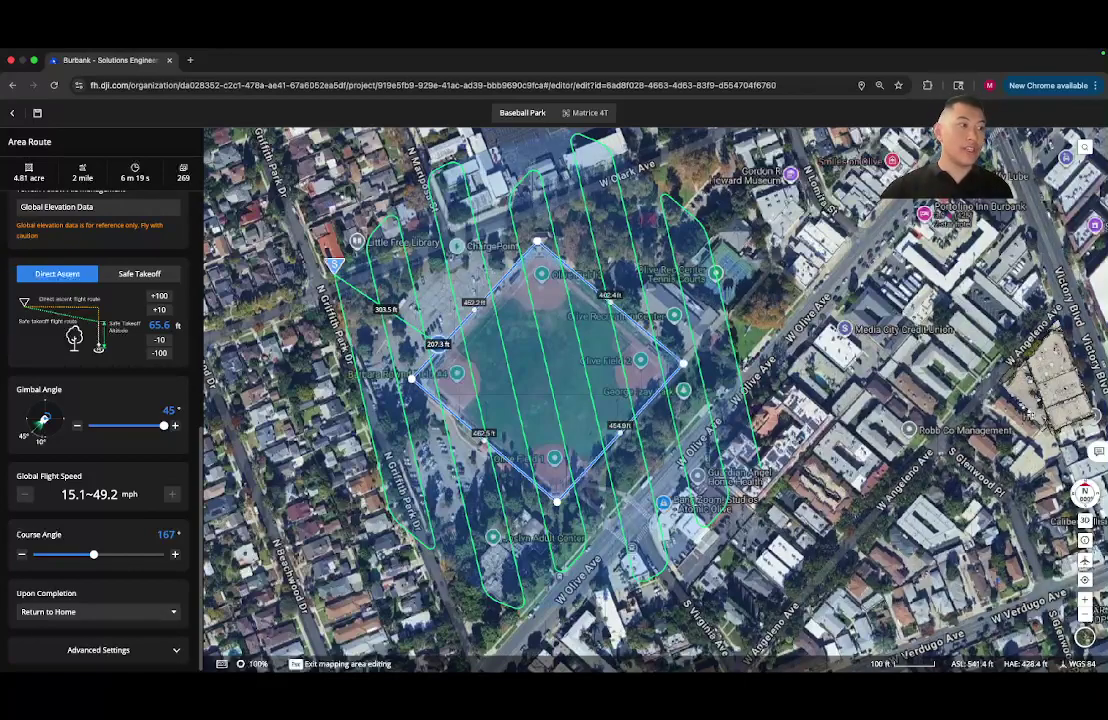
left_click(98, 611)
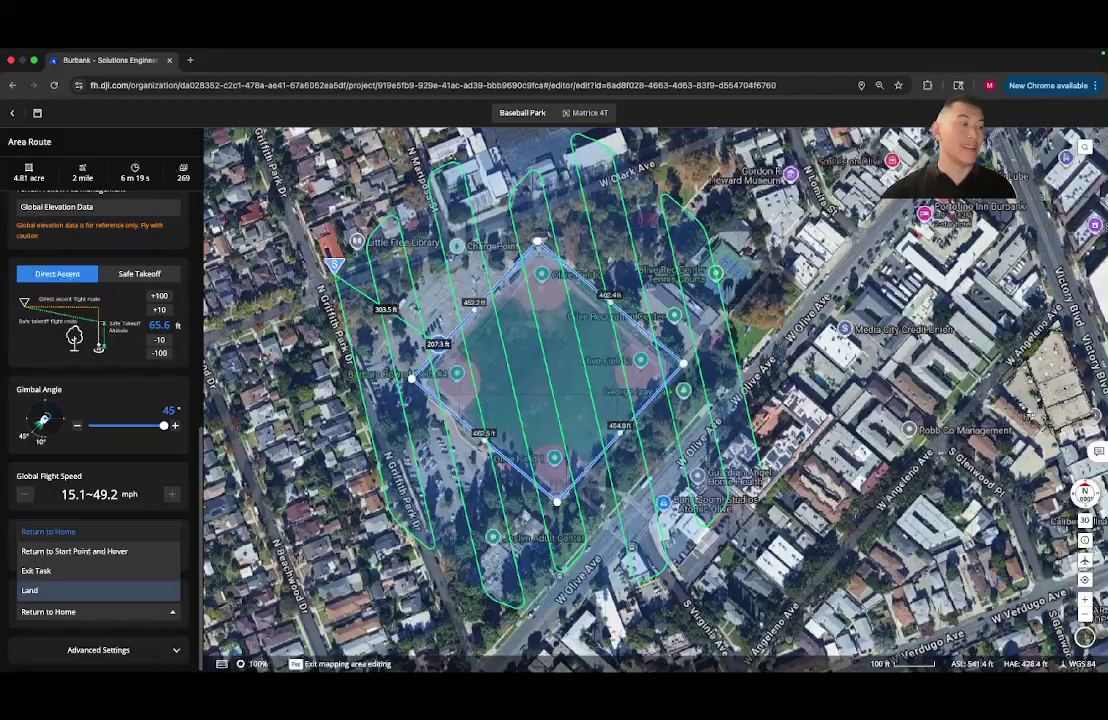
key("Escape")
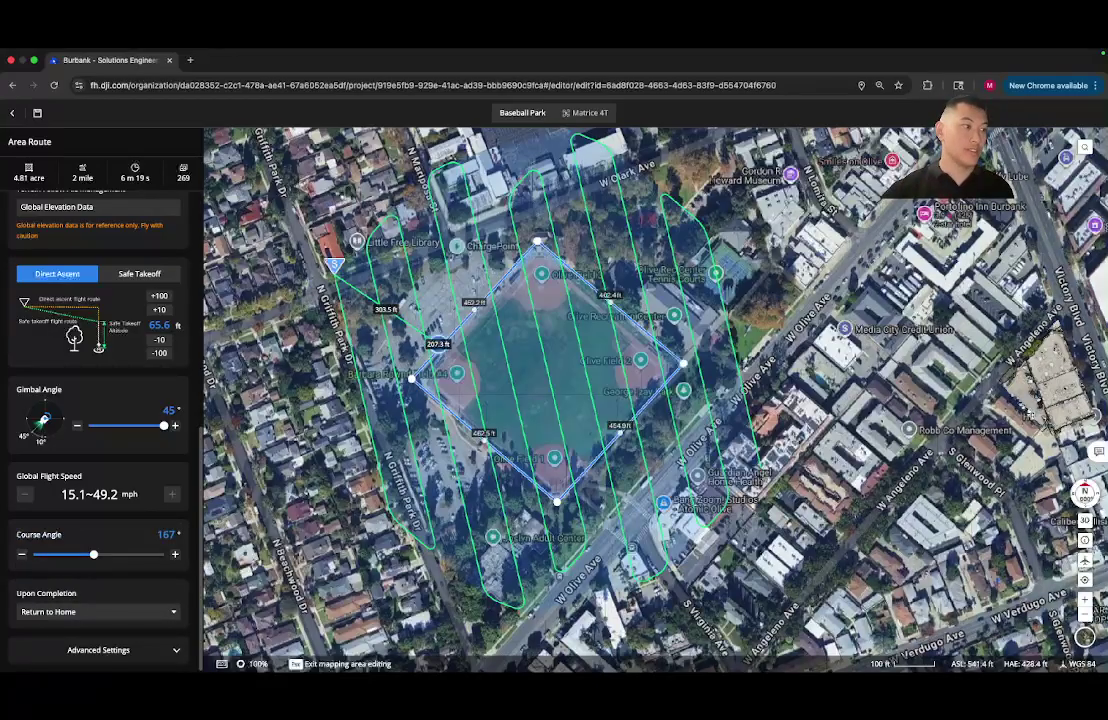
Move the route start point to the northeast corner near the tennis courts, and save the route
left_click(98, 650)
scroll(98, 450, "down", 3)
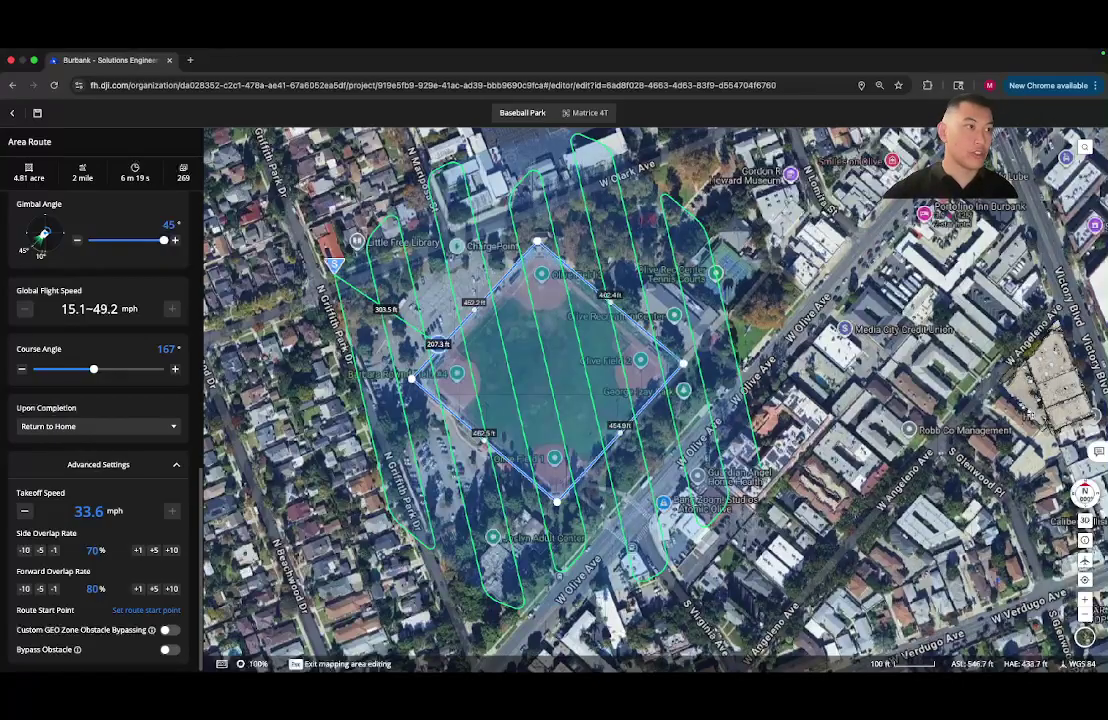
left_click(146, 610)
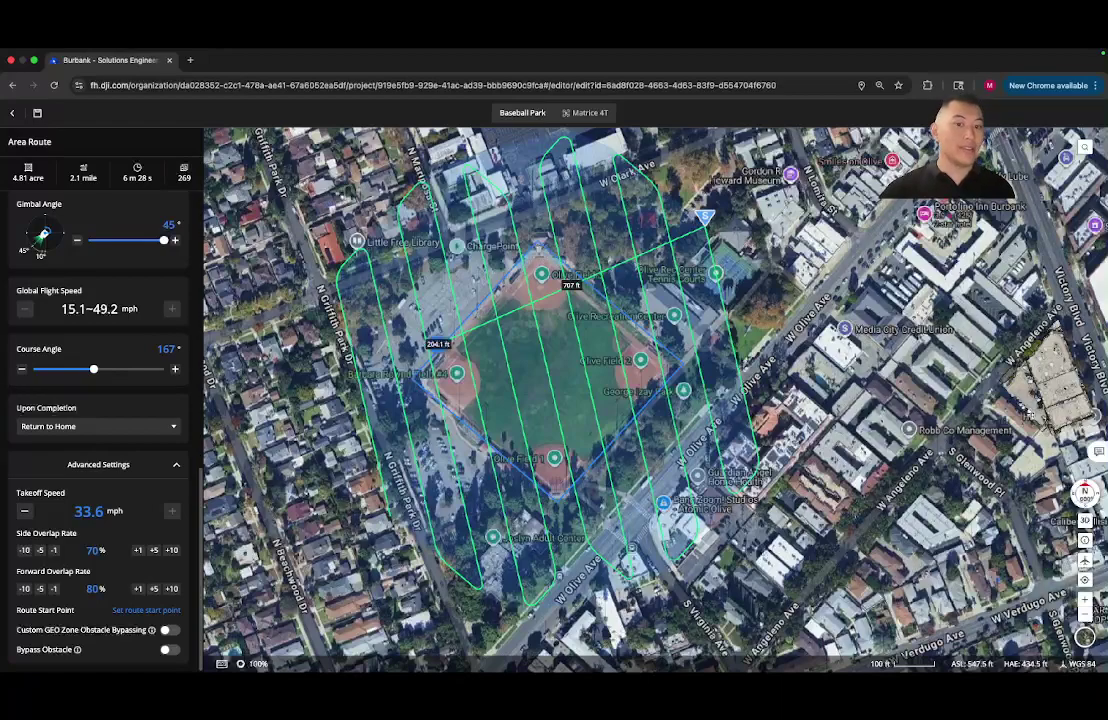
left_click(37, 114)
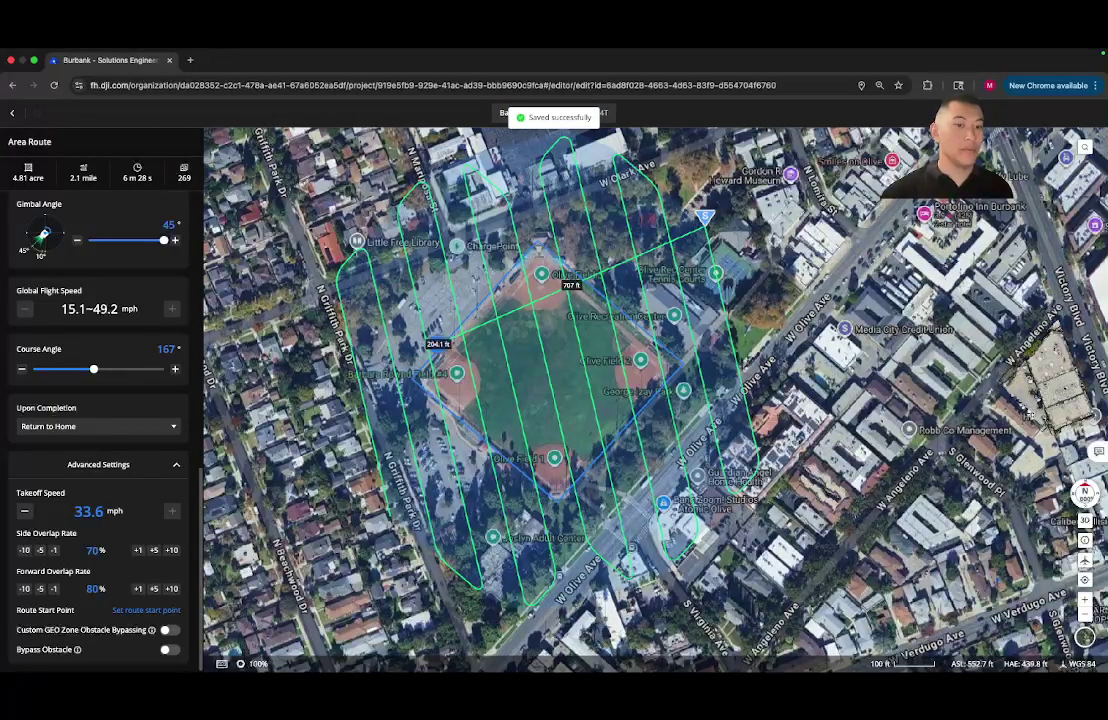
Look over the saved flight path in 3D, and return to the flight route library with its search opened
left_click_drag(468, 205, 526, 395)
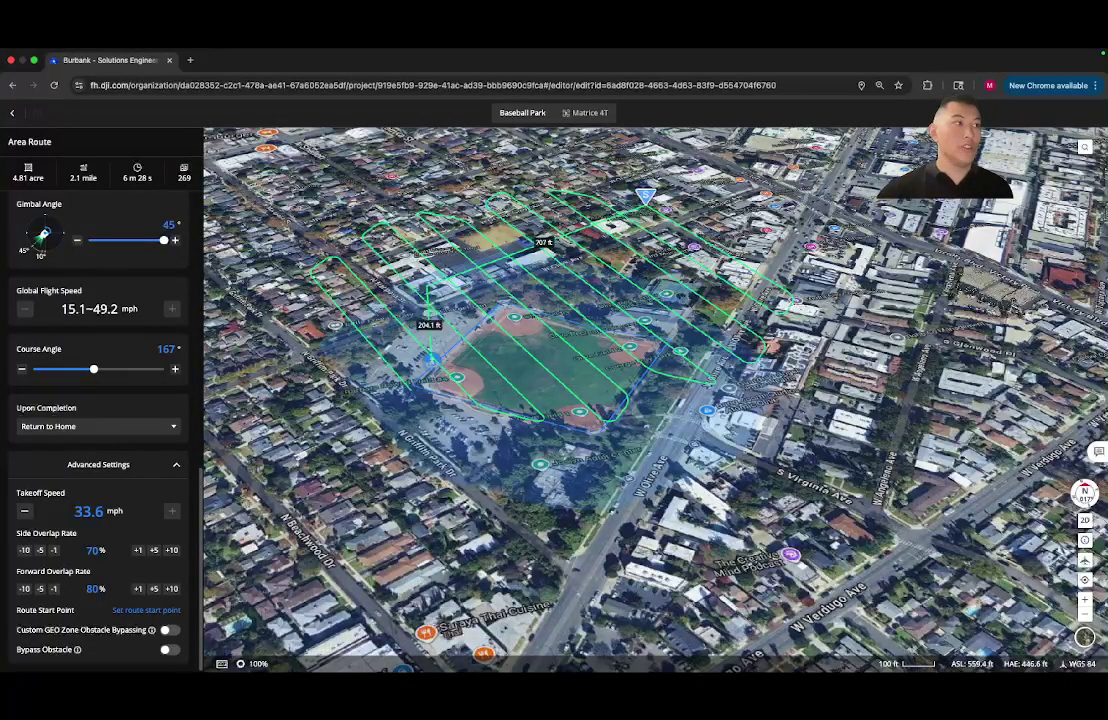
left_click(12, 113)
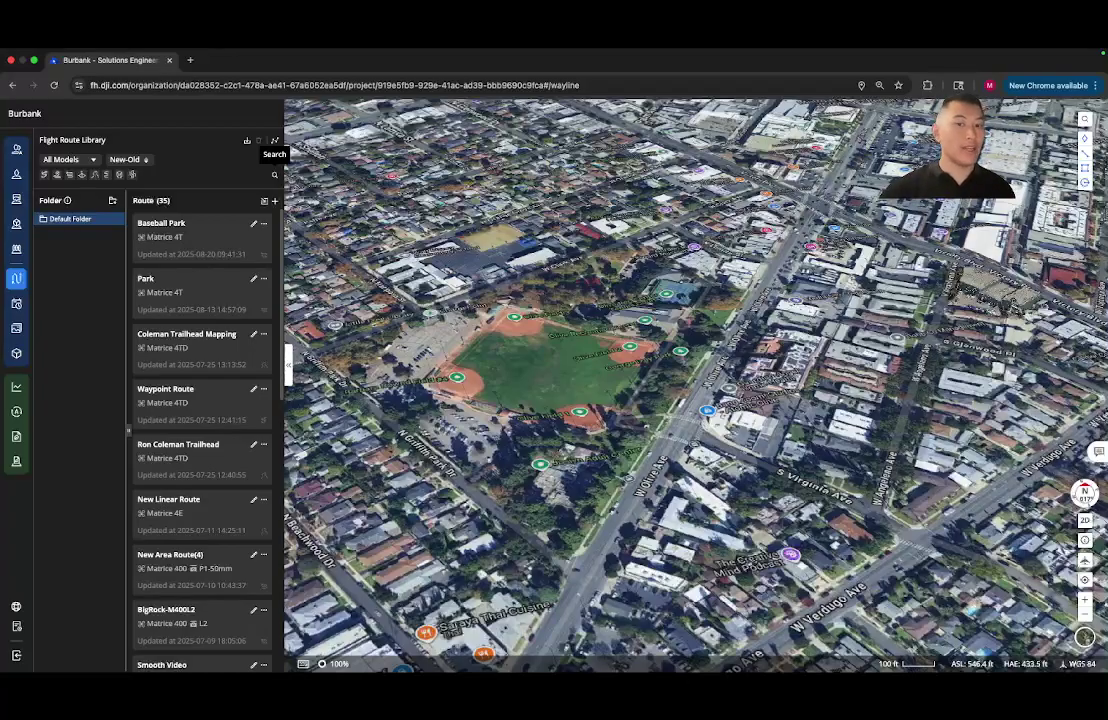
left_click(274, 175)
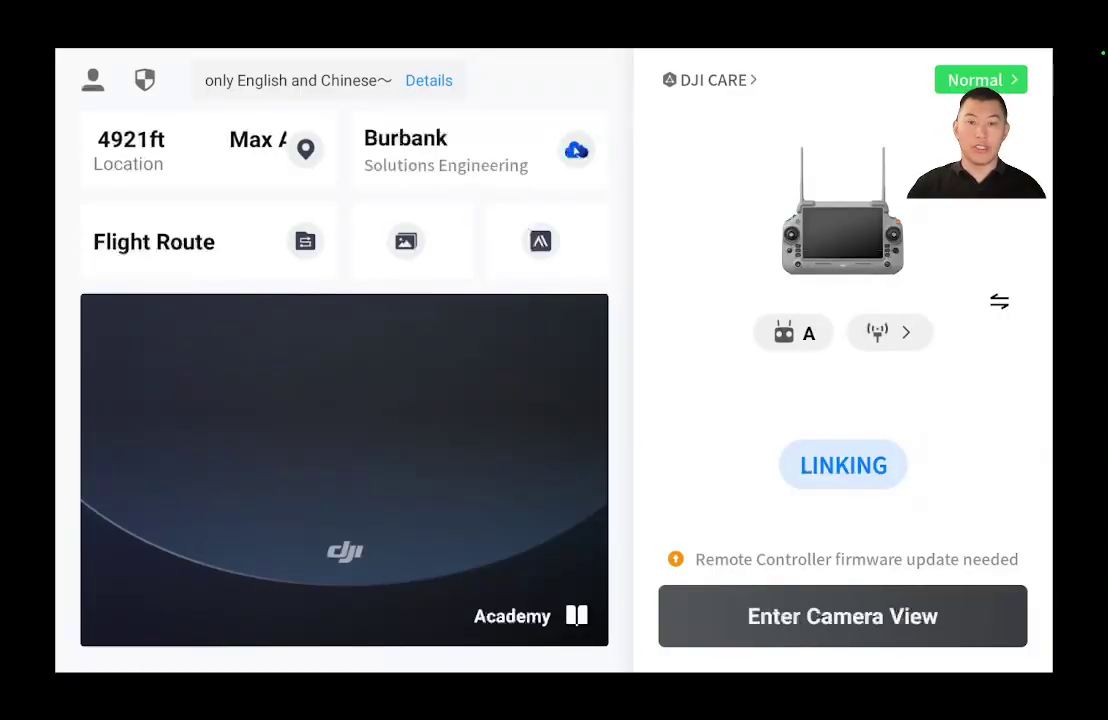
Switch to the remote controller app, check its FlightHub 2 connection, and download the Baseball Park route from the cloud library
left_click(445, 150)
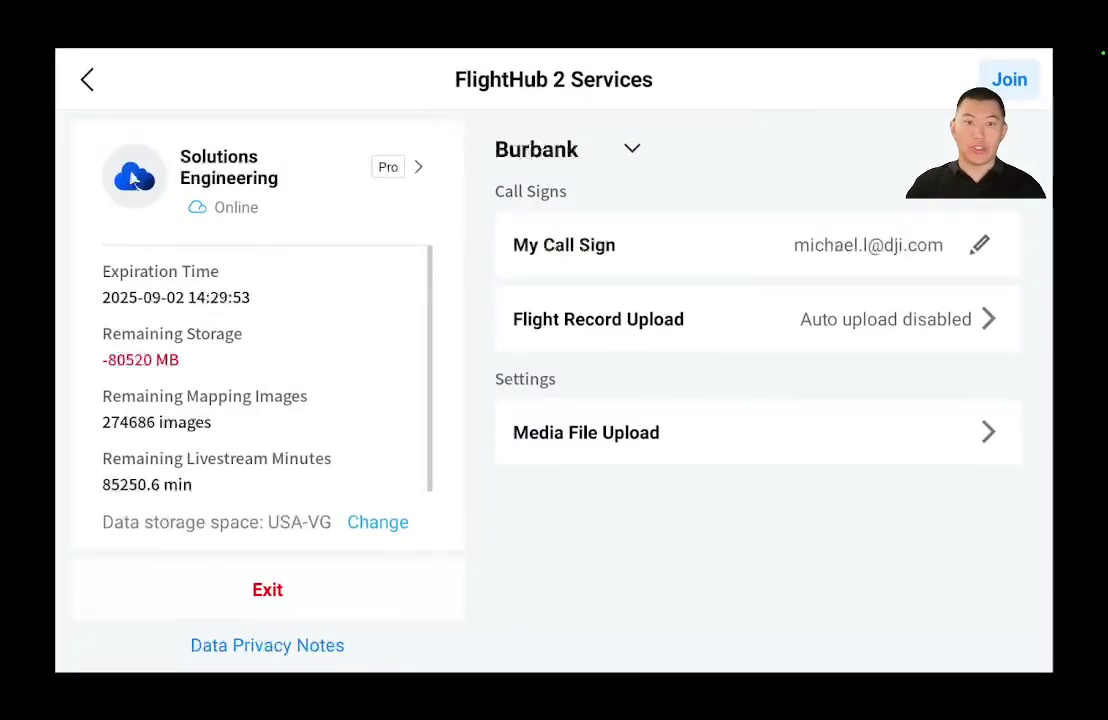
left_click(87, 79)
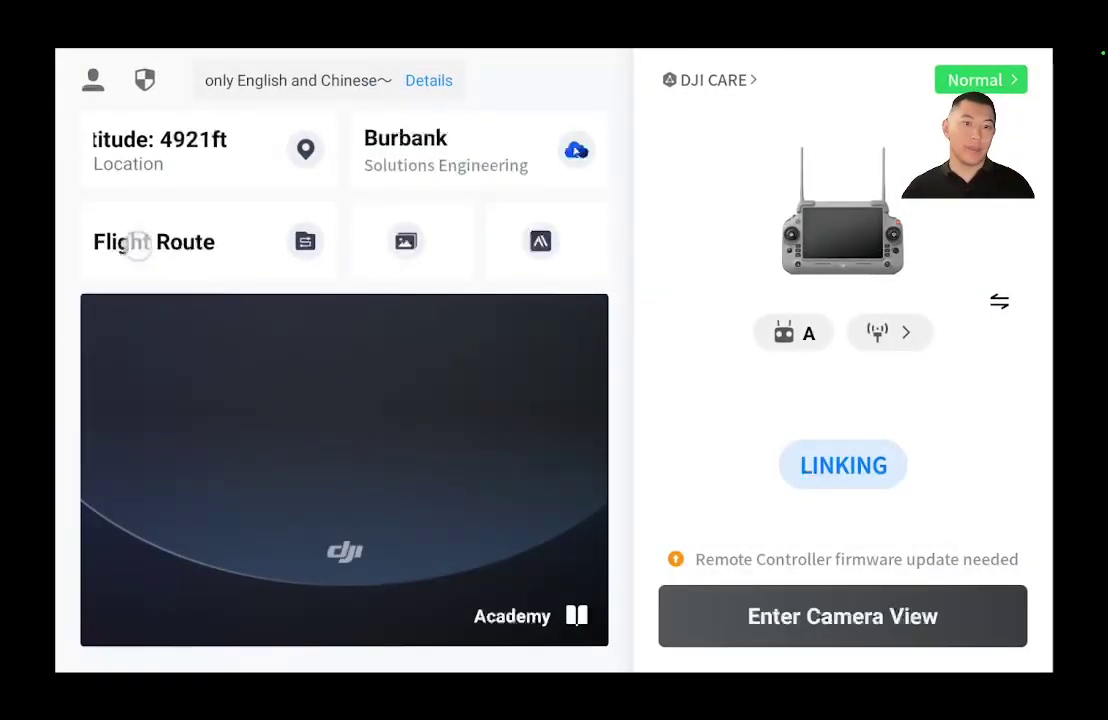
left_click(154, 241)
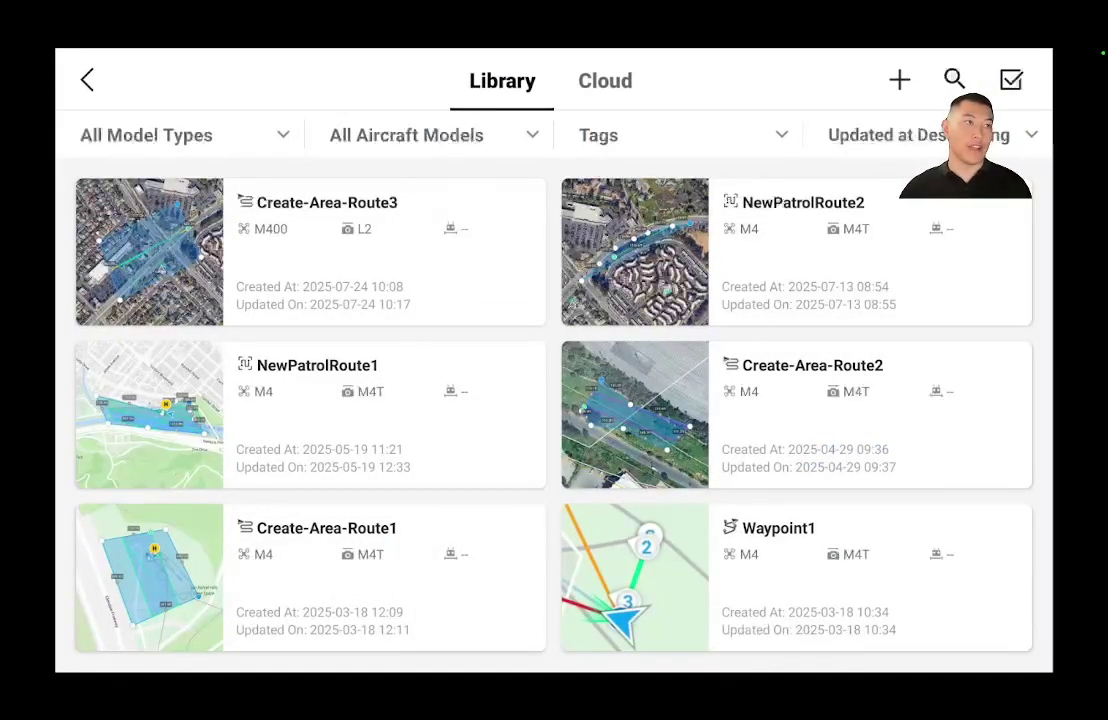
left_click(605, 80)
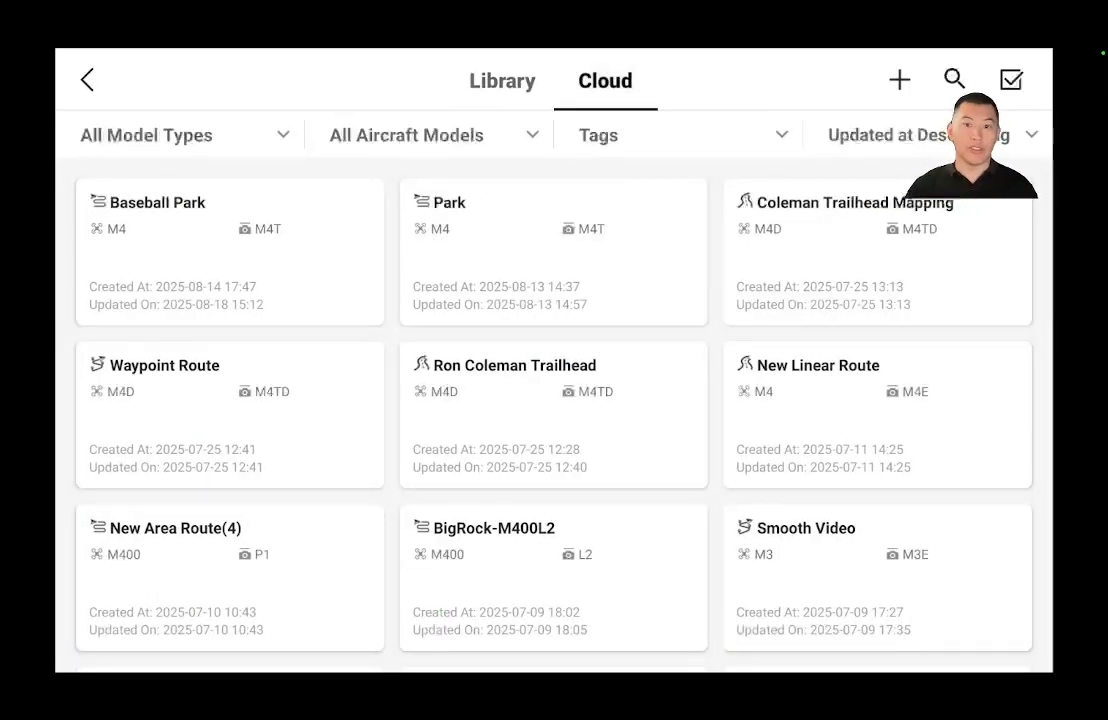
left_click(139, 240)
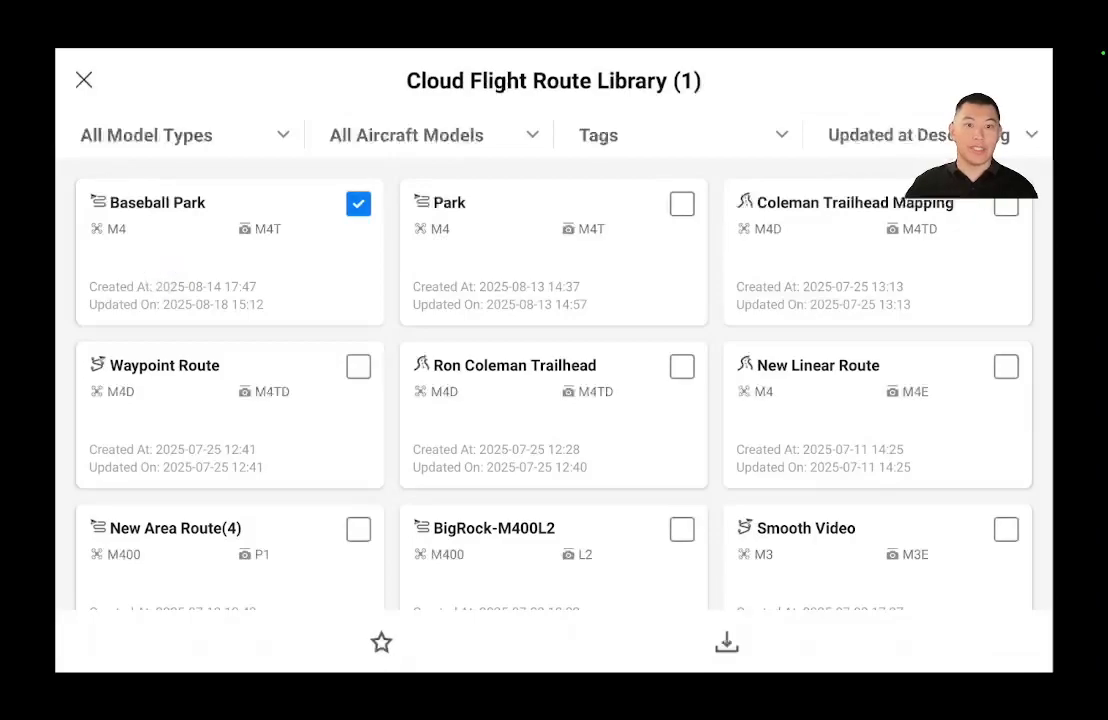
left_click(727, 642)
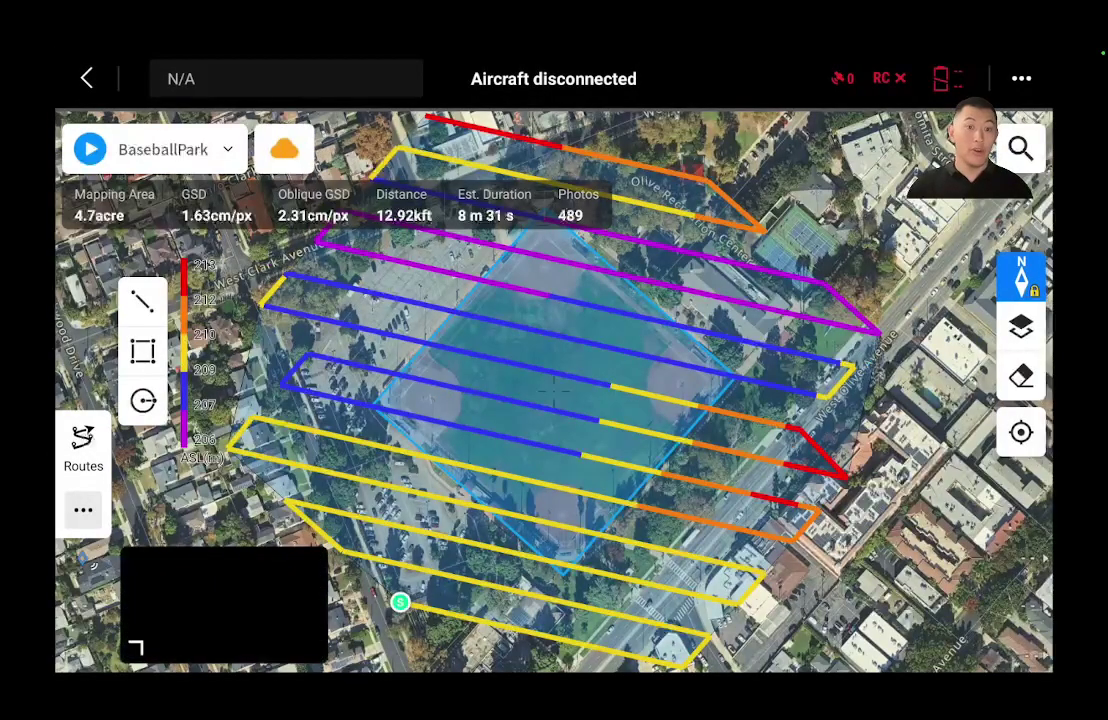
Examine the downloaded BaseballPark route on the controller's map, including its summary and editable parameters, leaving them unedited
left_click_drag(750, 340, 874, 418)
left_click_drag(587, 543, 640, 578)
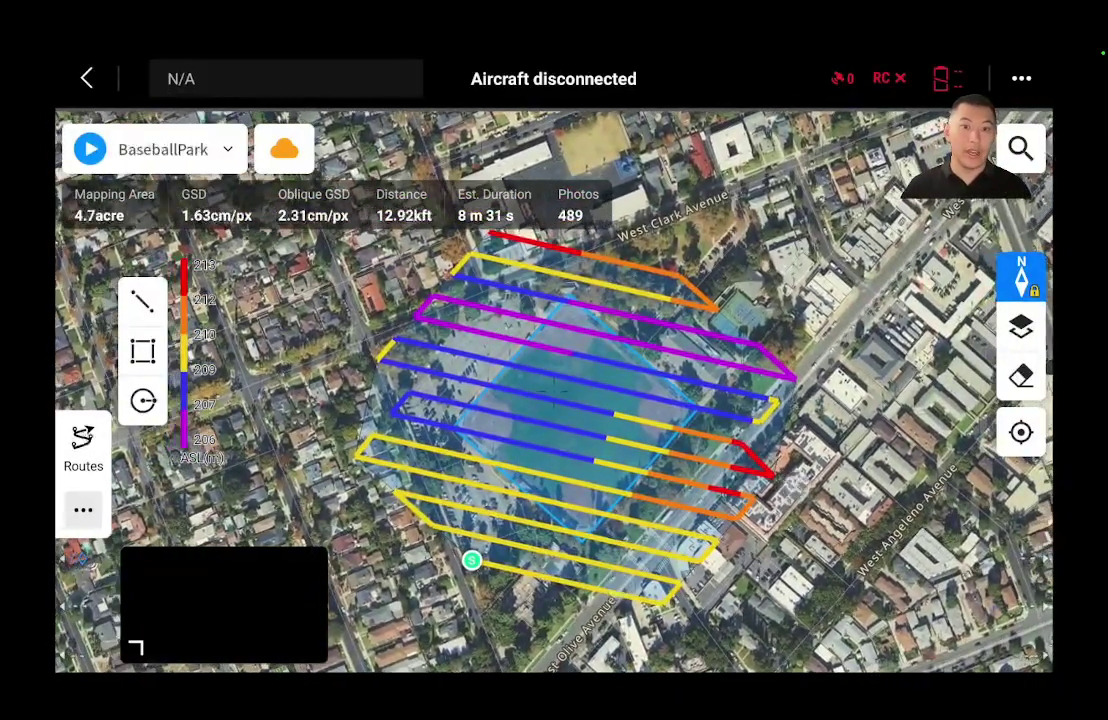
left_click(160, 149)
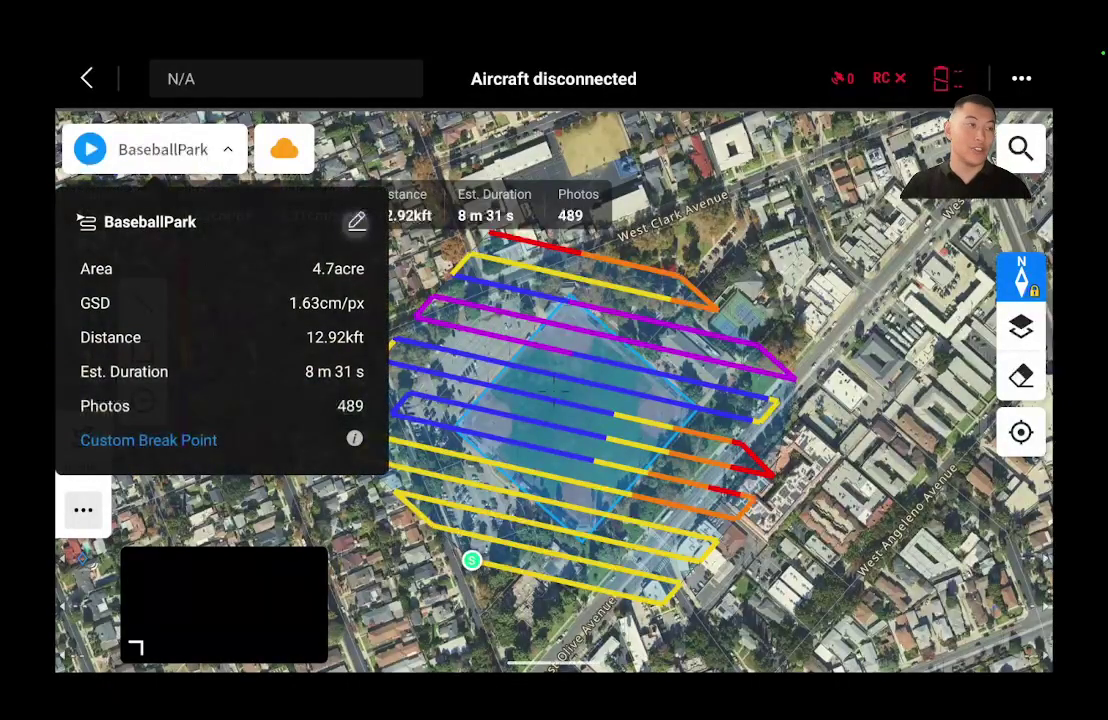
left_click(357, 221)
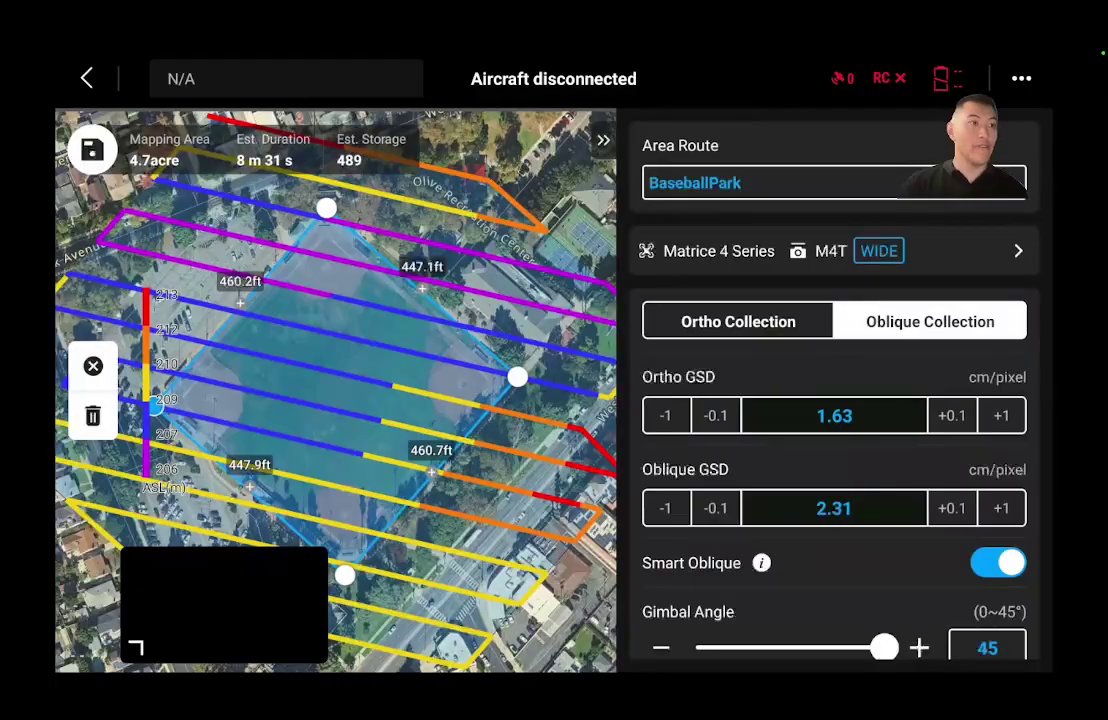
left_click(87, 78)
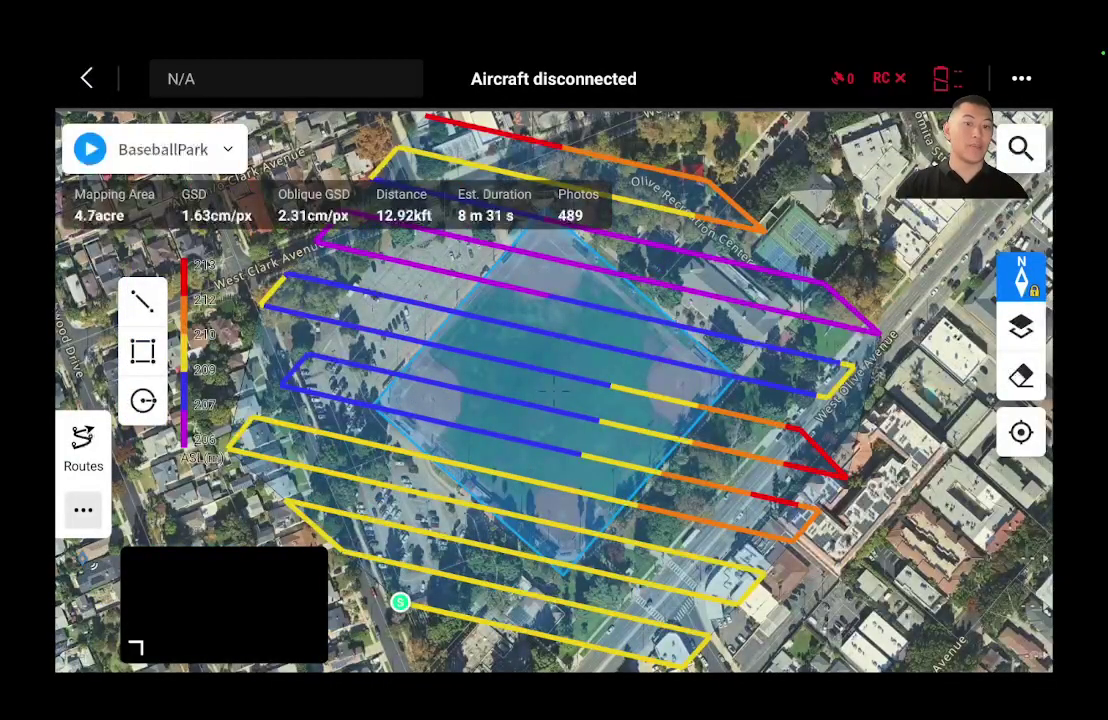
scroll(600, 450, "down", 5)
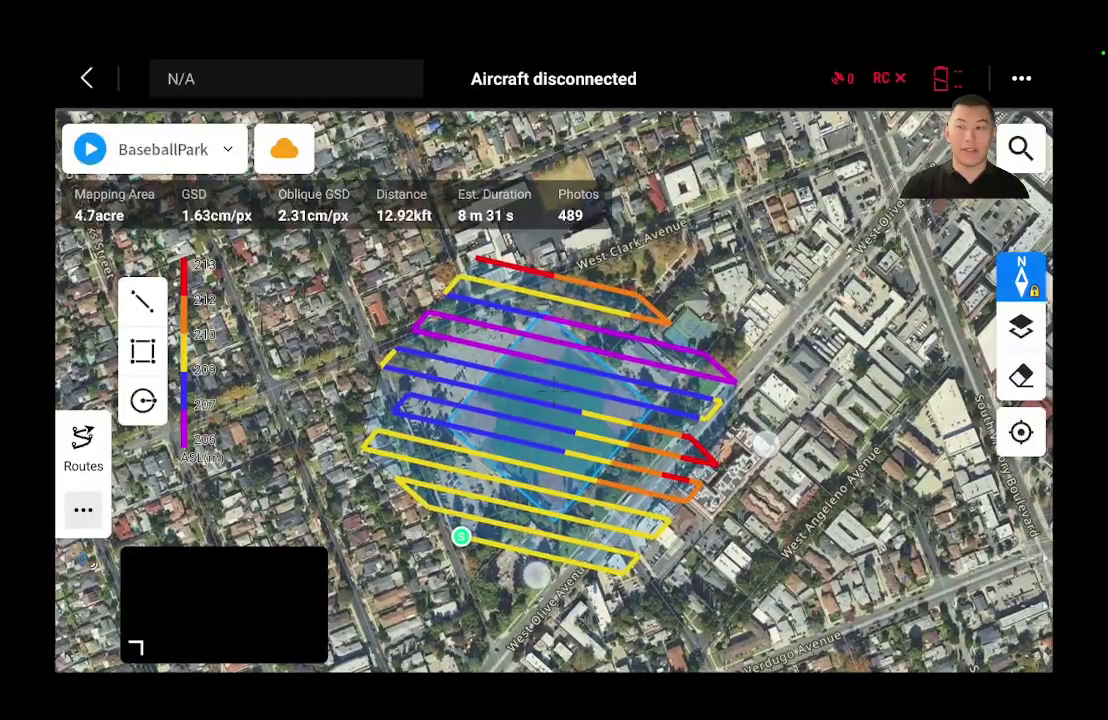
left_click_drag(765, 445, 730, 424)
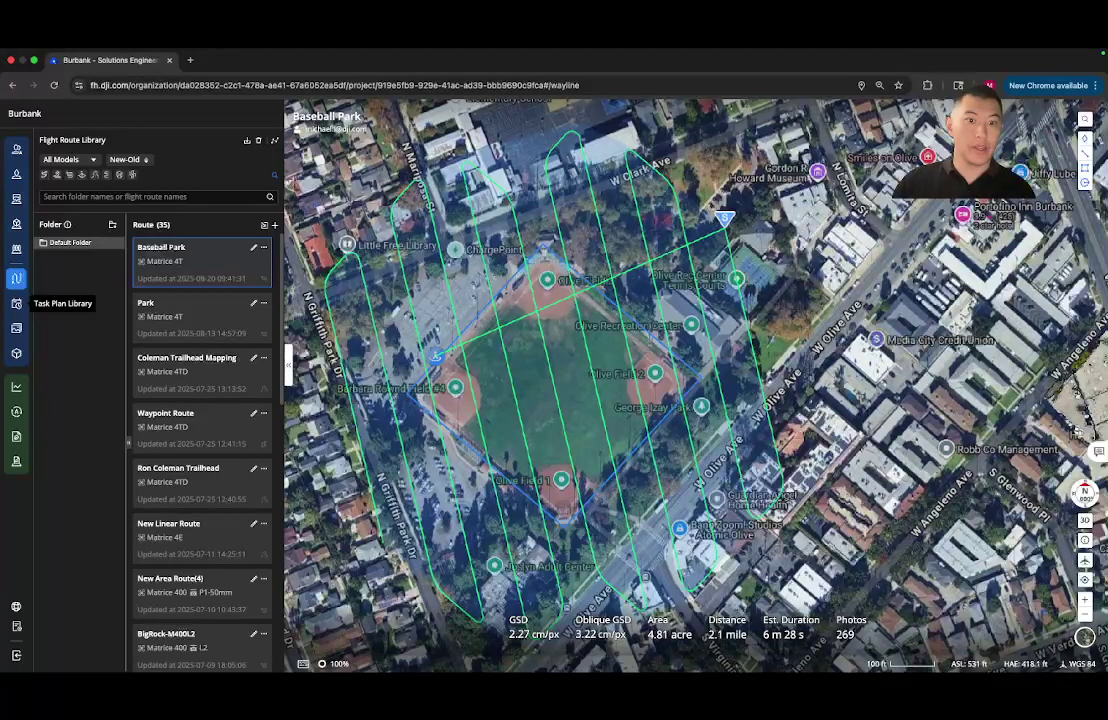
Switch back to FlightHub 2 in the browser and open the Task Plan Library
left_click(16, 303)
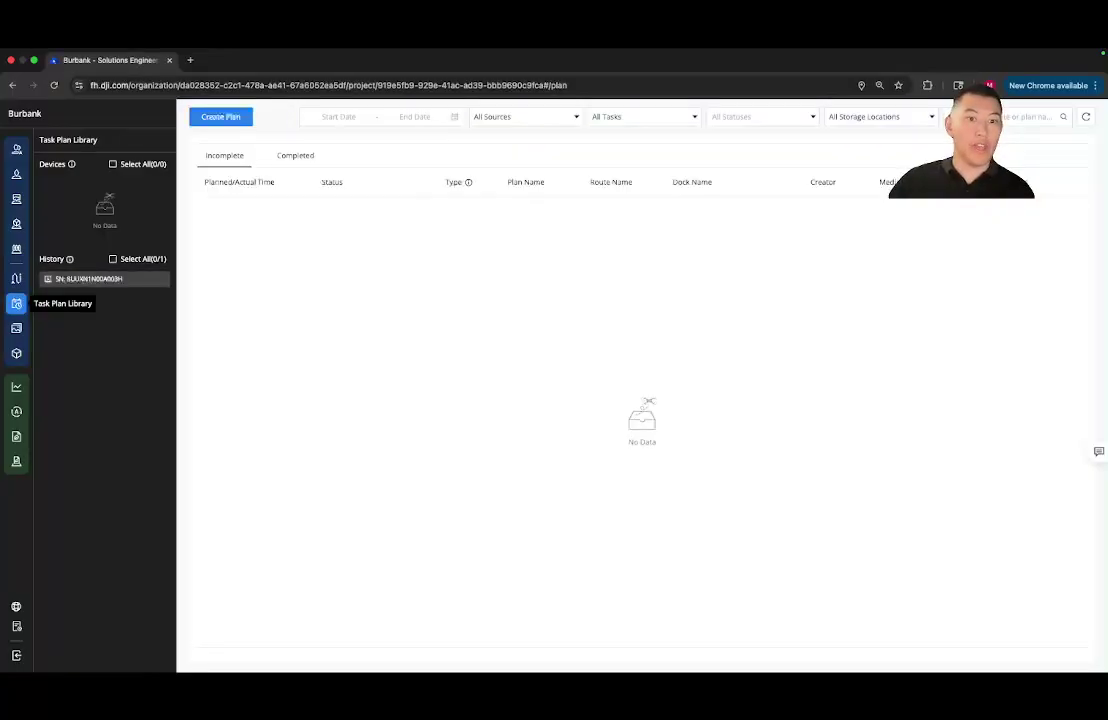